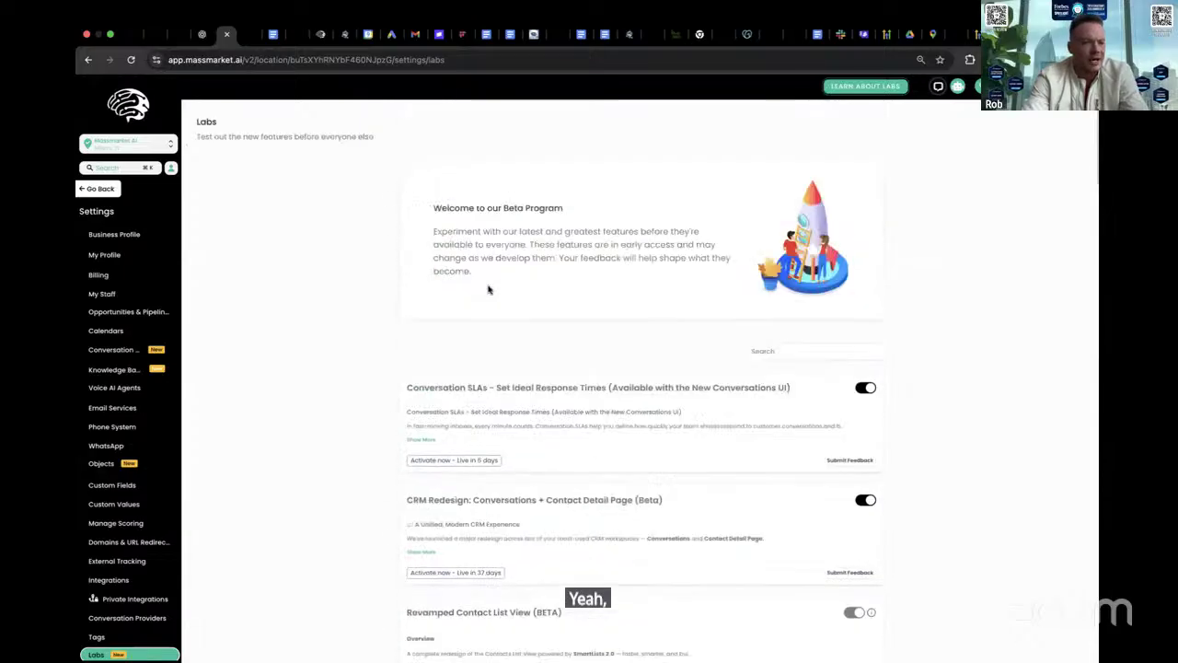
# - Switch to the agency view and open the Labs beta features for sub-accounts
pyautogui.click(143, 142)
pyautogui.click(210, 178)
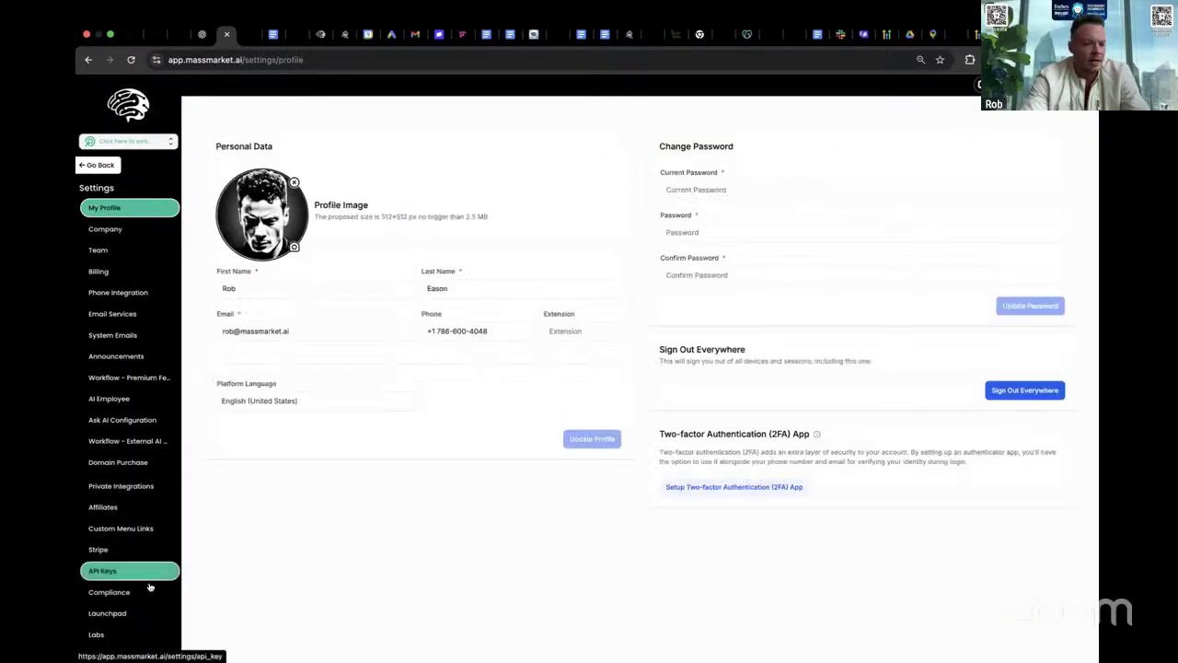
pyautogui.click(129, 634)
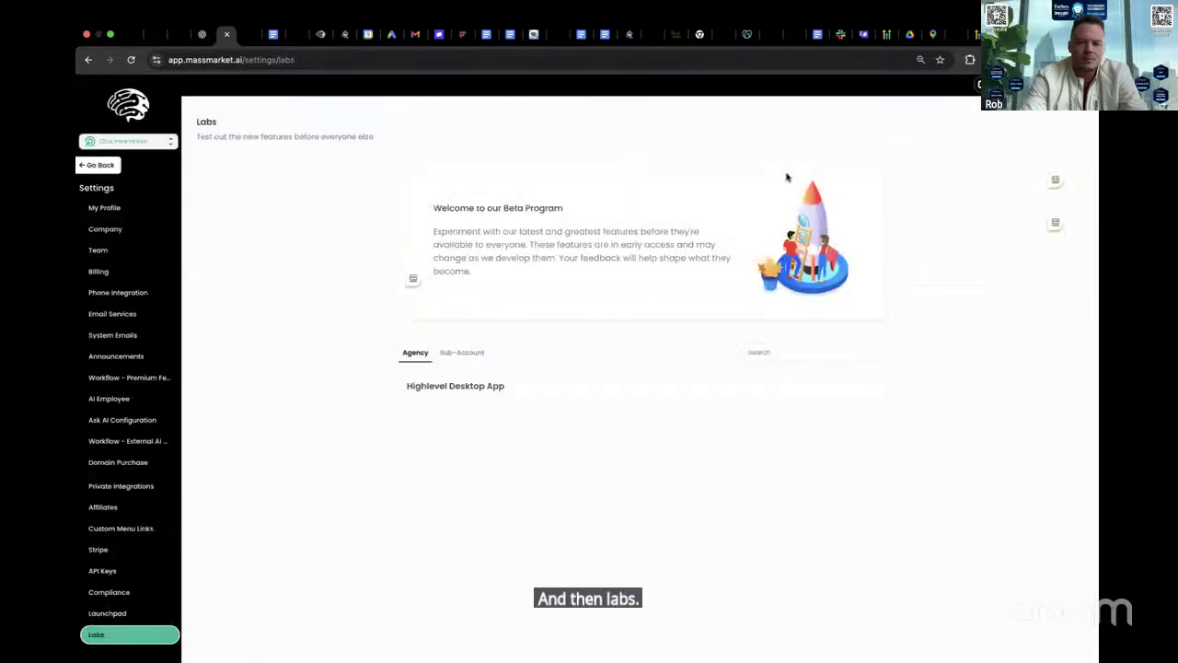
pyautogui.scroll(-3, 810, 489)
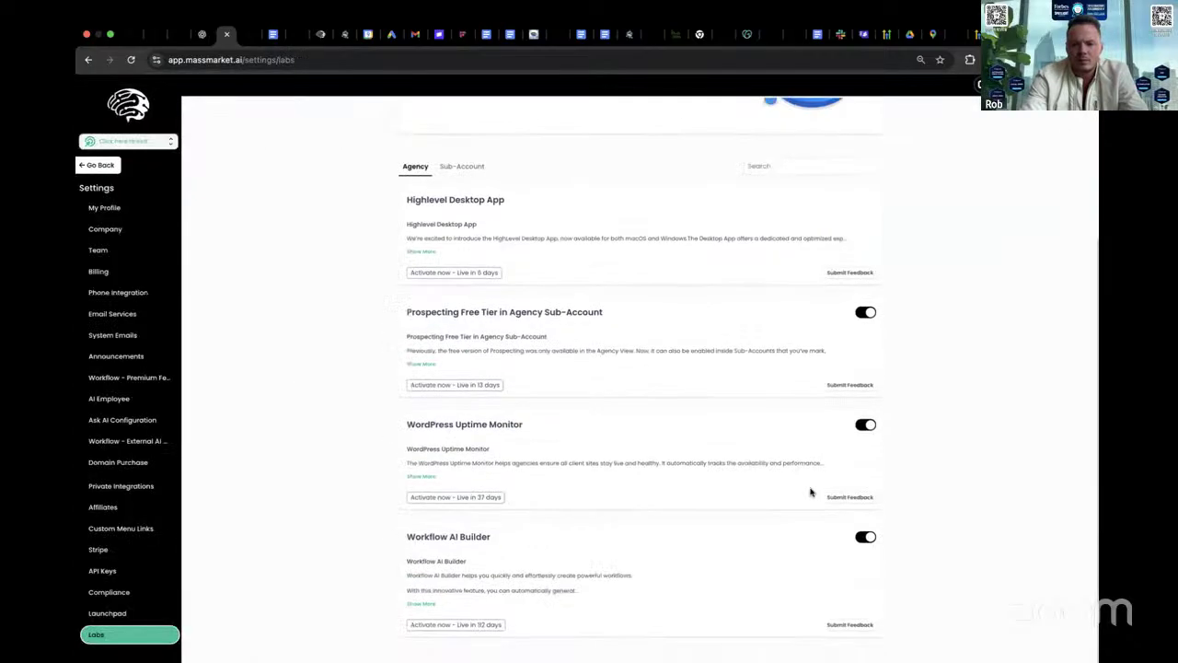
pyautogui.scroll(3, 810, 491)
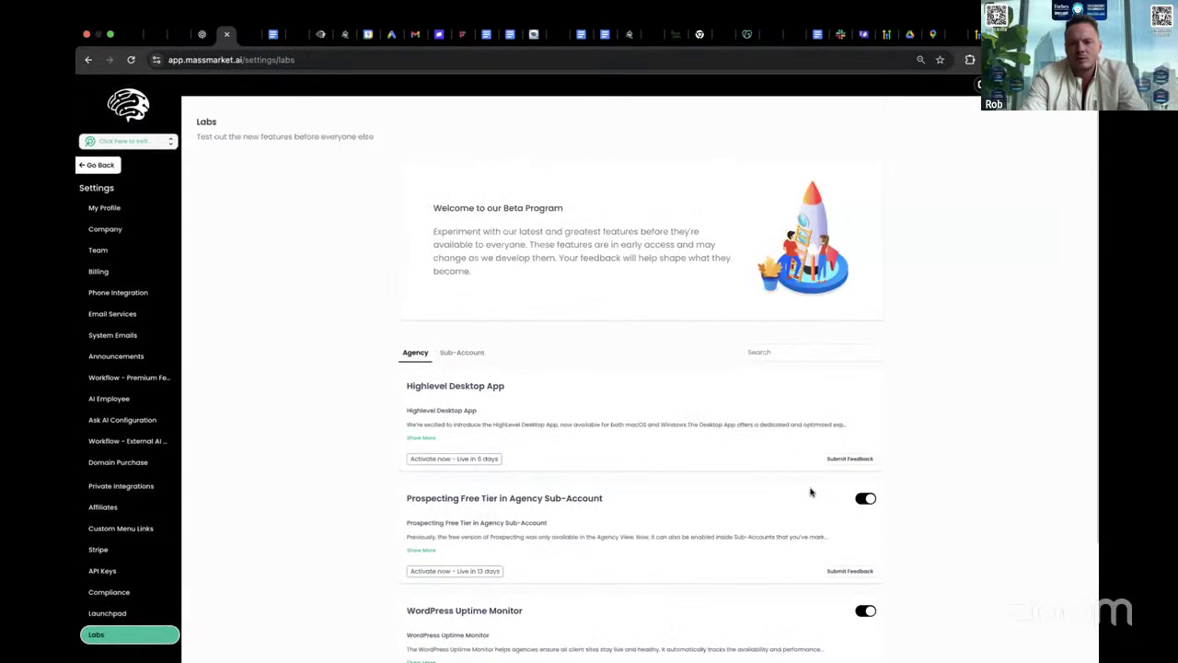
pyautogui.click(479, 353)
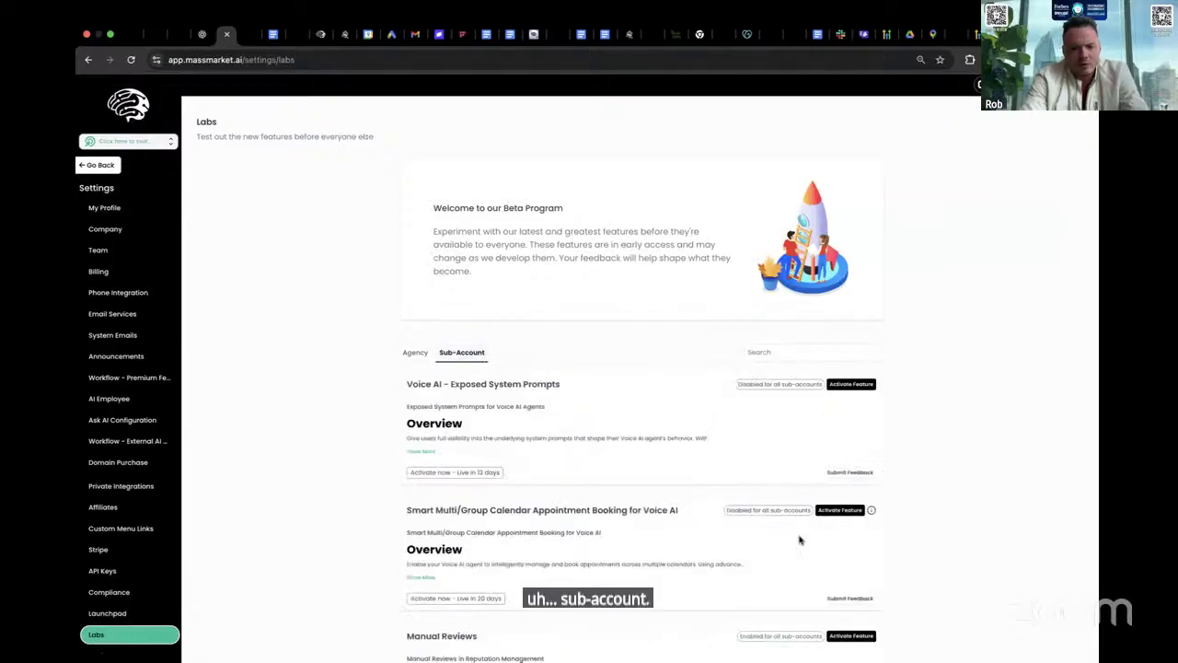
pyautogui.scroll(-2, 643, 447)
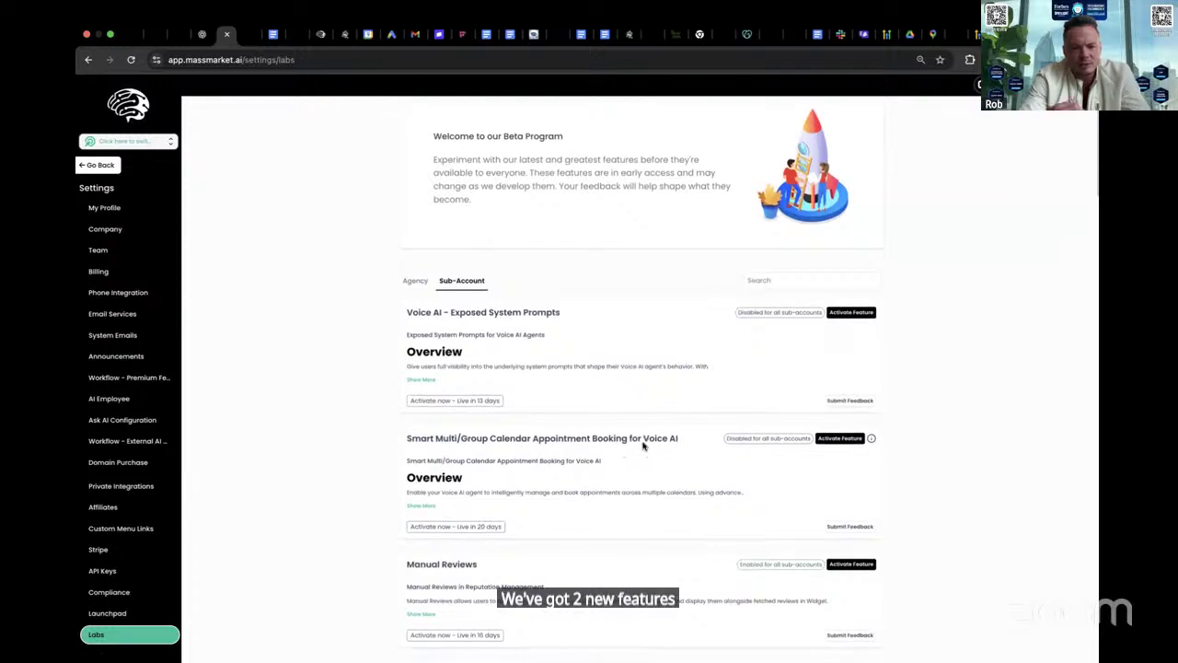
pyautogui.scroll(-4, 631, 403)
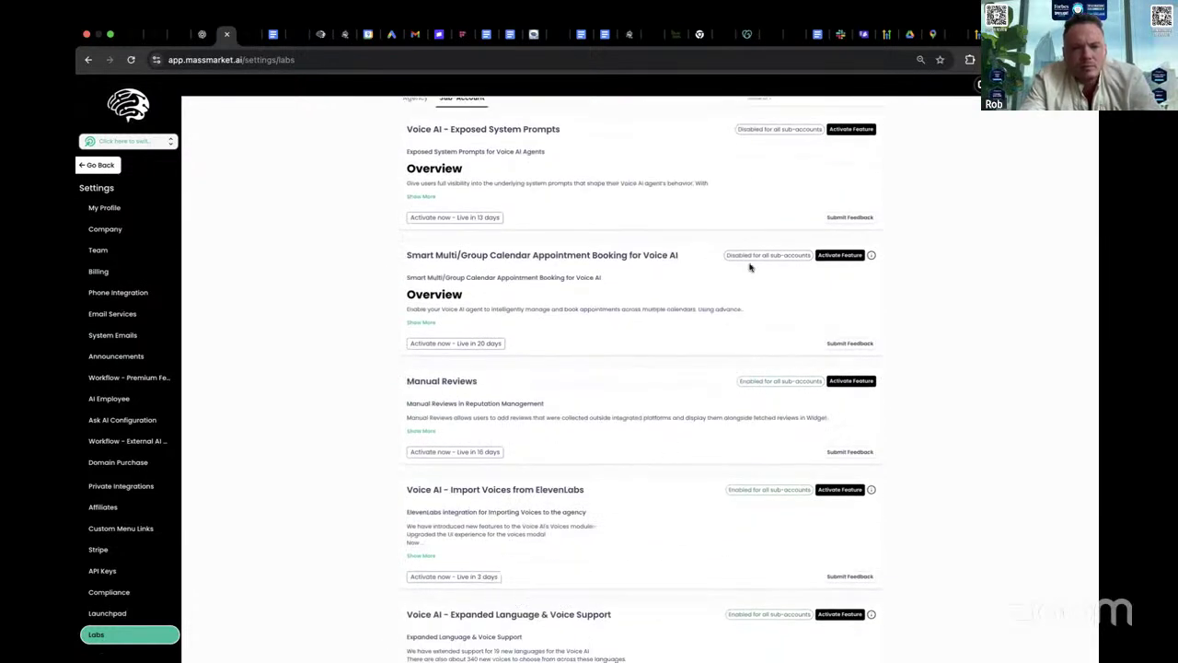
# - Activate Smart Multi/Group Calendar Appointment Booking for all 180 sub-accounts and confirm
pyautogui.click(839, 255)
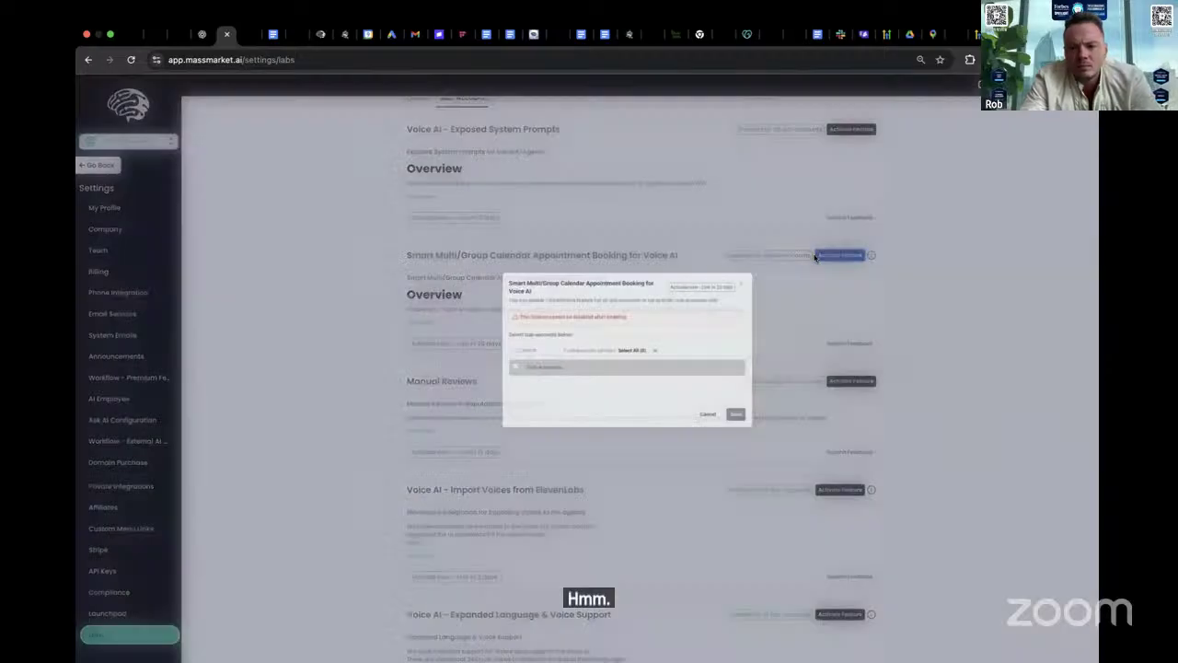
pyautogui.click(455, 310)
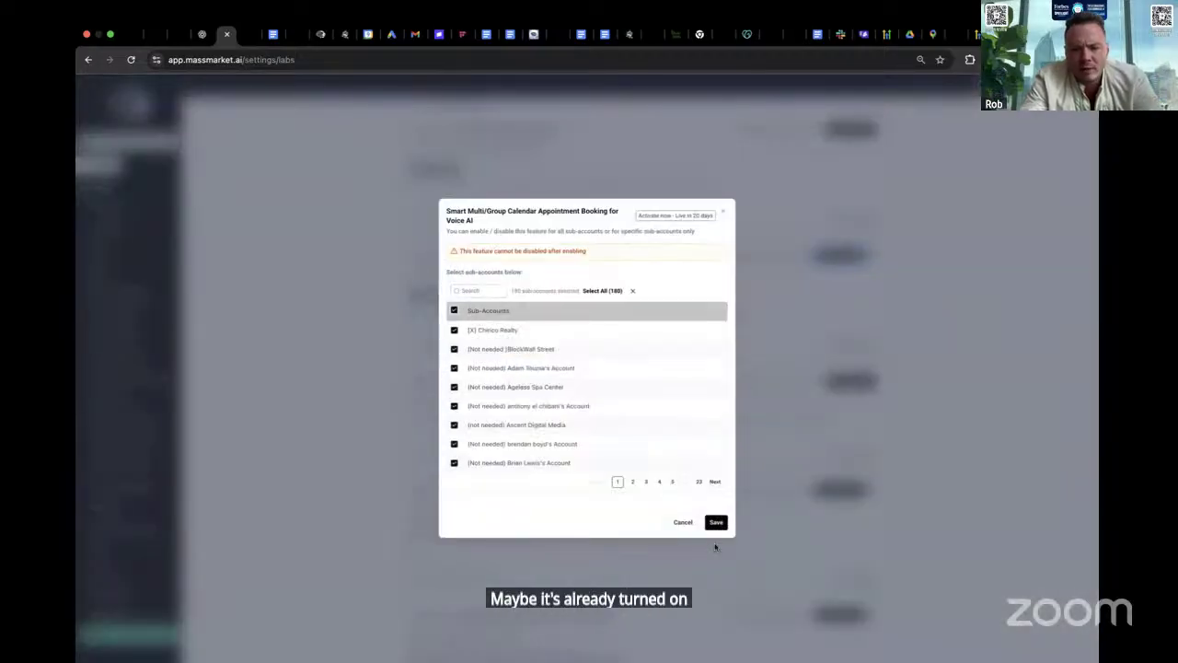
pyautogui.click(716, 523)
pyautogui.click(696, 409)
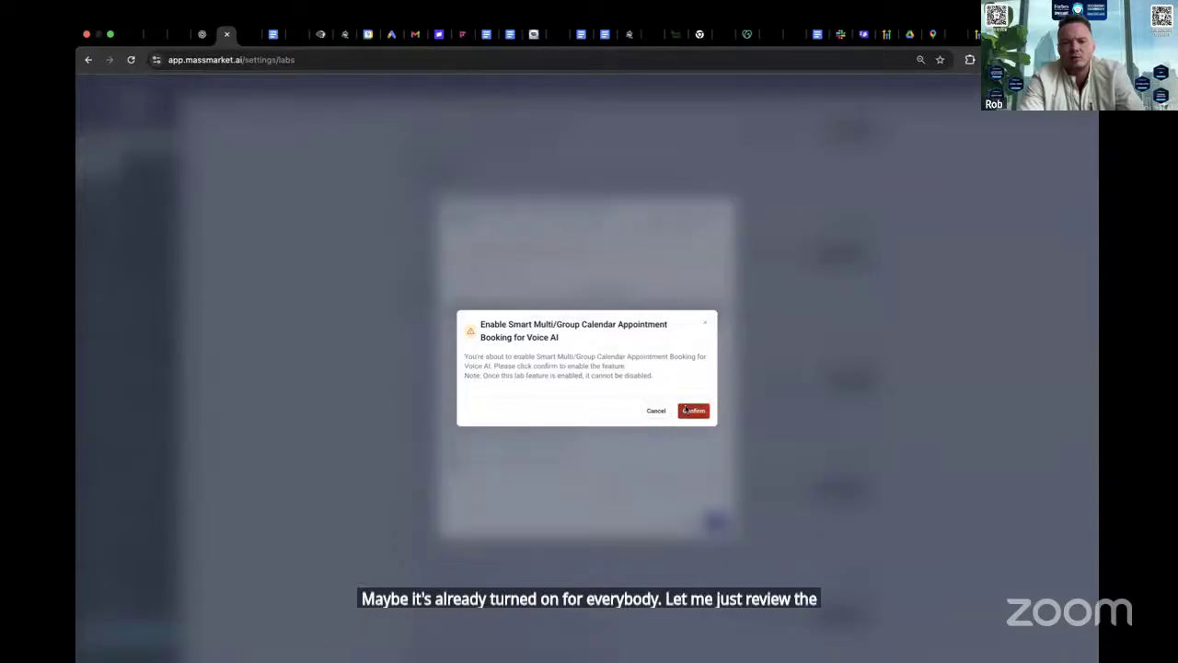
pyautogui.click(885, 34)
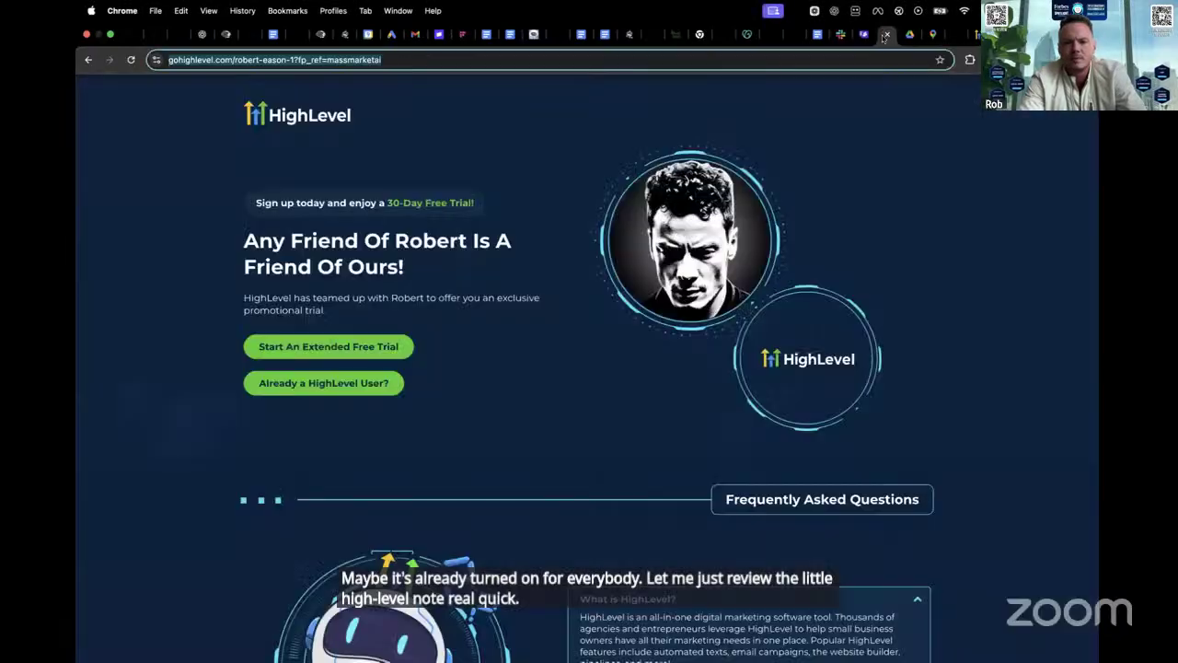
# - Search 'ai smart' and read the Conversation Email - AI Schedule changelog entry's availability limits
pyautogui.click(969, 35)
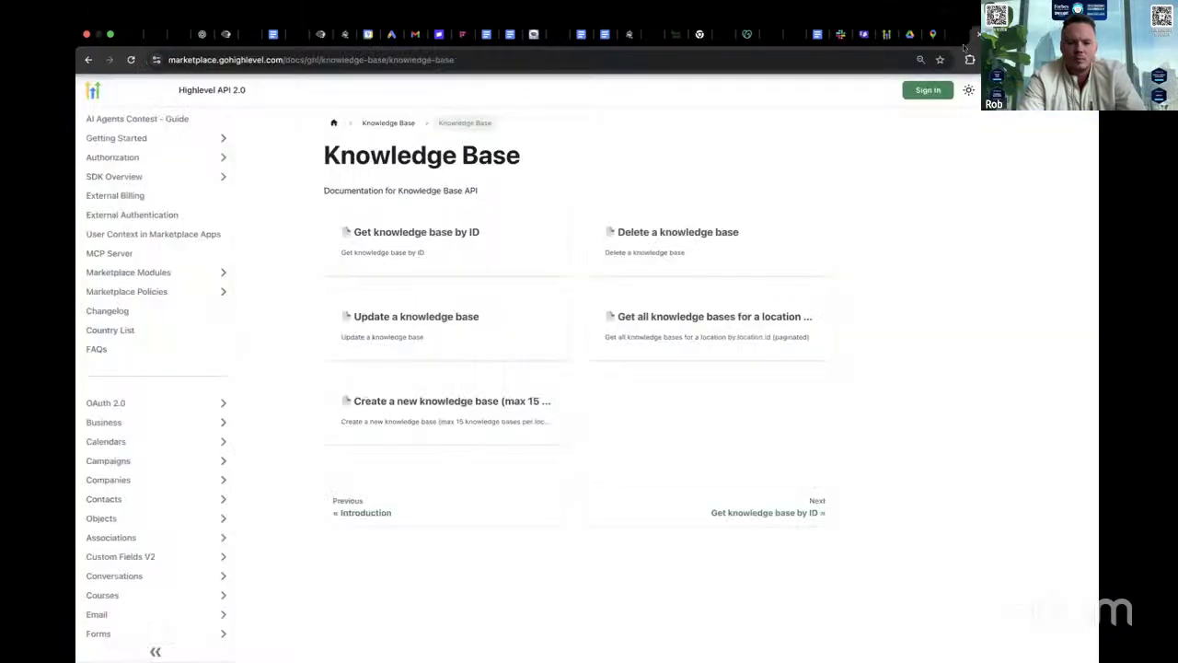
pyautogui.click(602, 60)
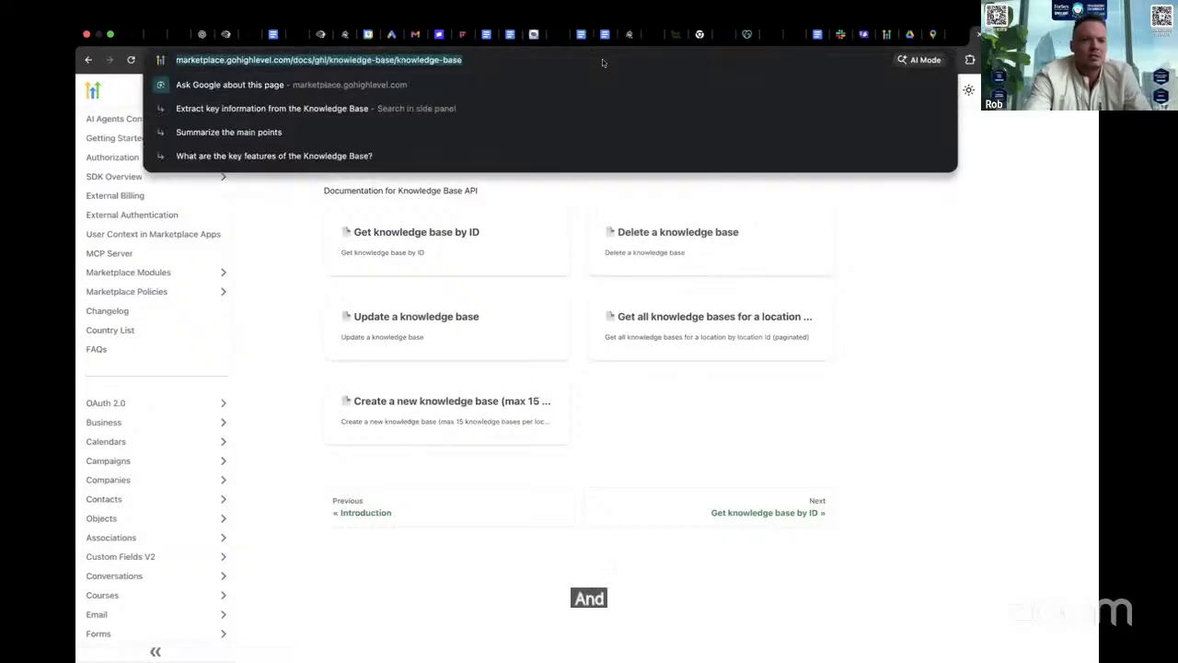
pyautogui.write('ai smart')
pyautogui.click(461, 225)
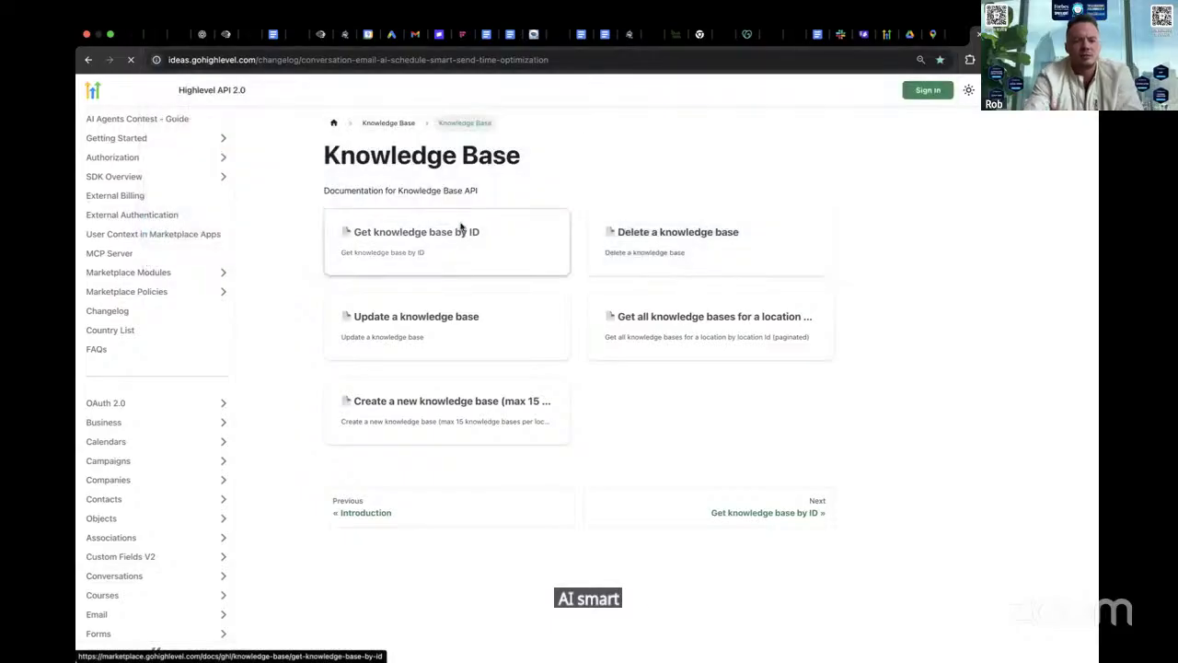
pyautogui.scroll(-3, 572, 341)
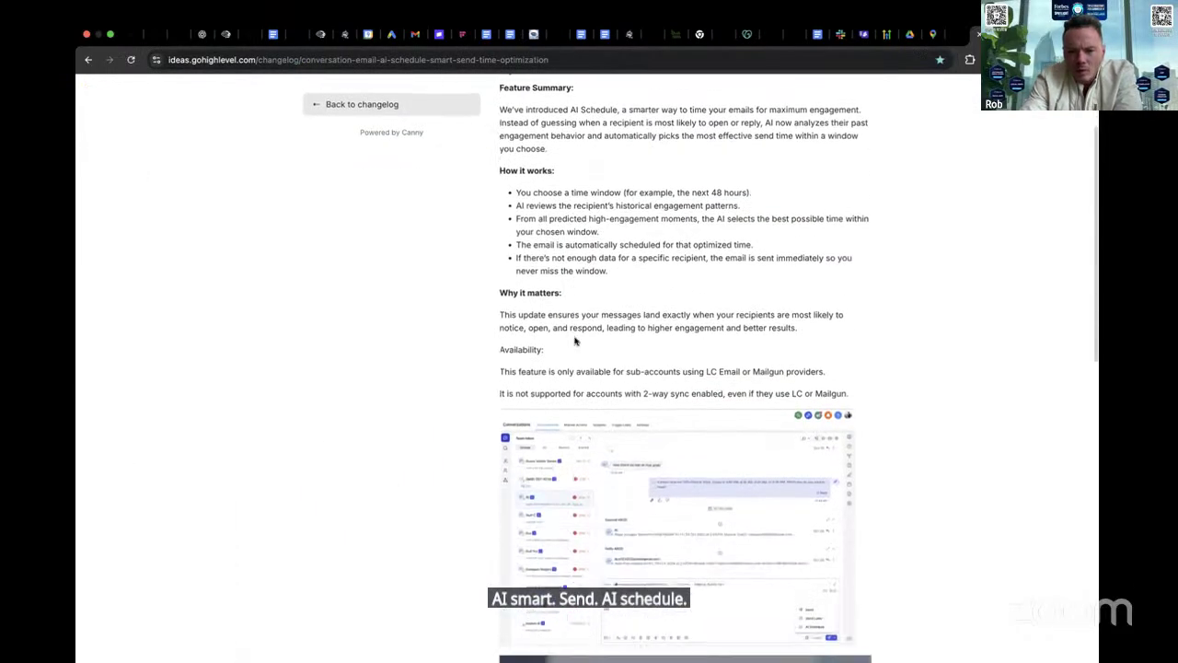
pyautogui.scroll(-10, 575, 340)
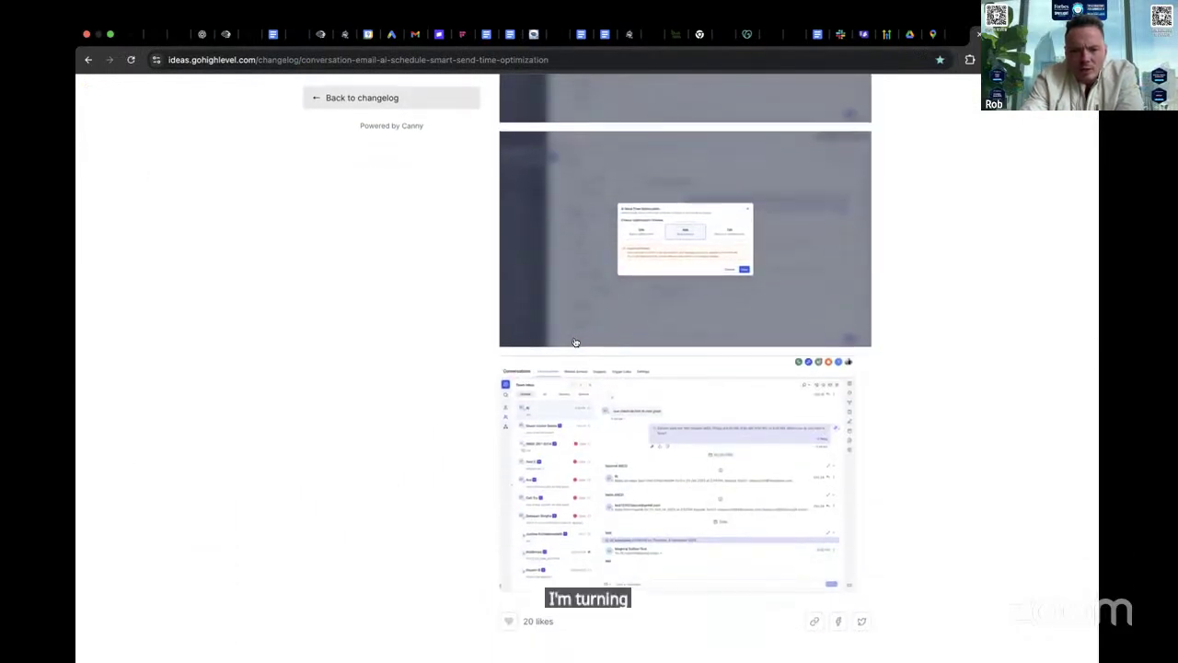
pyautogui.scroll(10, 574, 343)
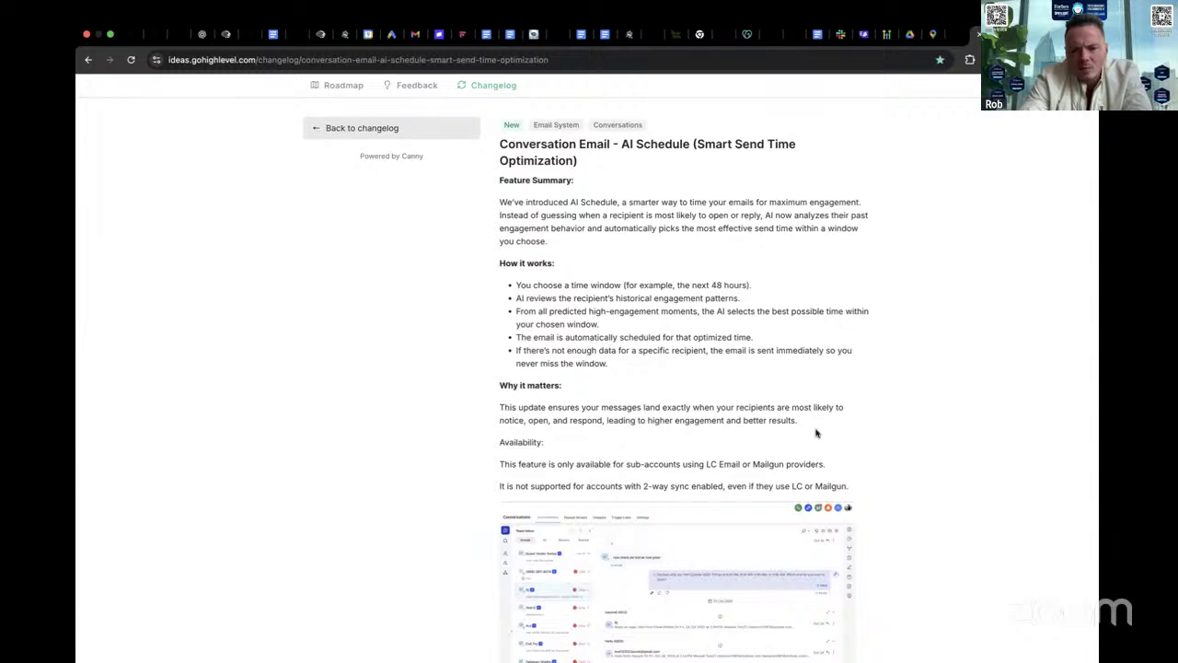
pyautogui.scroll(-3, 678, 366)
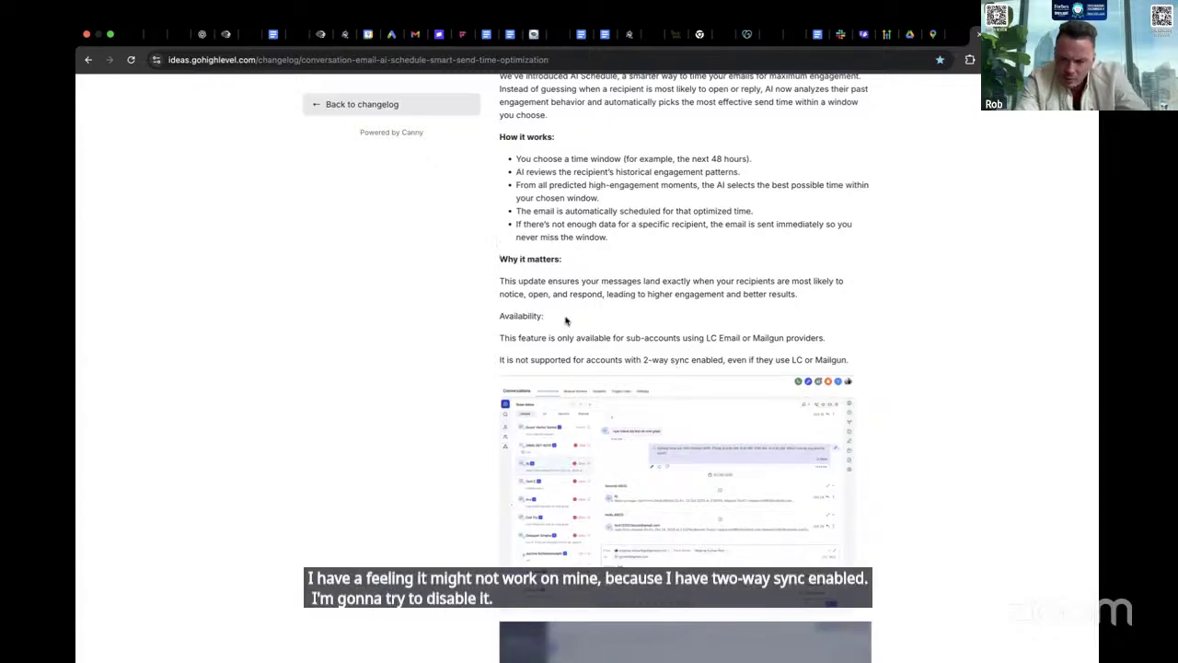
pyautogui.click(227, 34)
# - Close the leftover activation dialog and the account switcher list
pyautogui.click(134, 138)
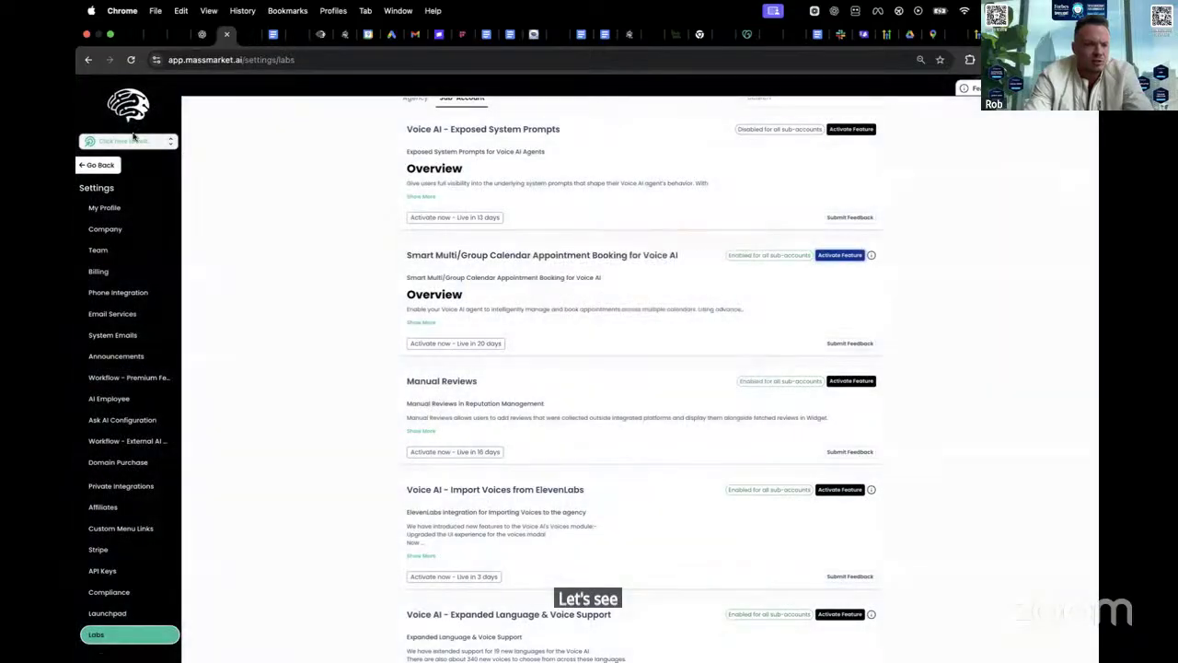
pyautogui.click(138, 138)
pyautogui.click(337, 187)
pyautogui.scroll(3, 631, 221)
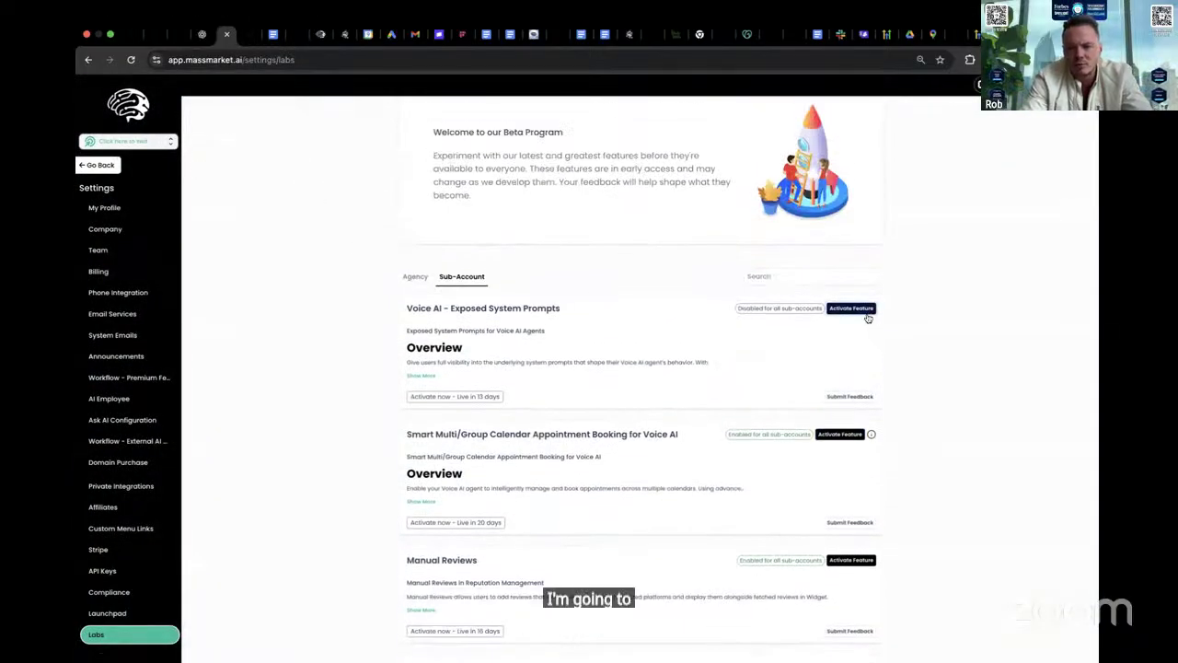
# - Enable Voice AI - Exposed System Prompts for all sub-accounts, then cancel the calendar selection dialog
pyautogui.click(866, 310)
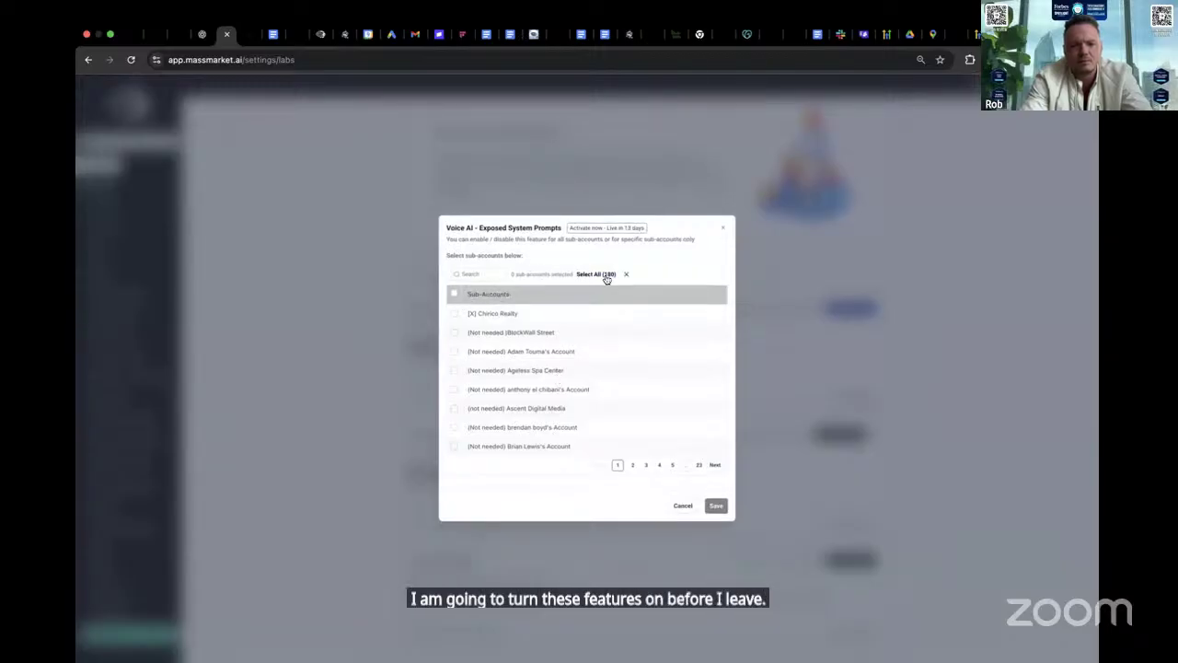
pyautogui.click(606, 275)
pyautogui.click(717, 506)
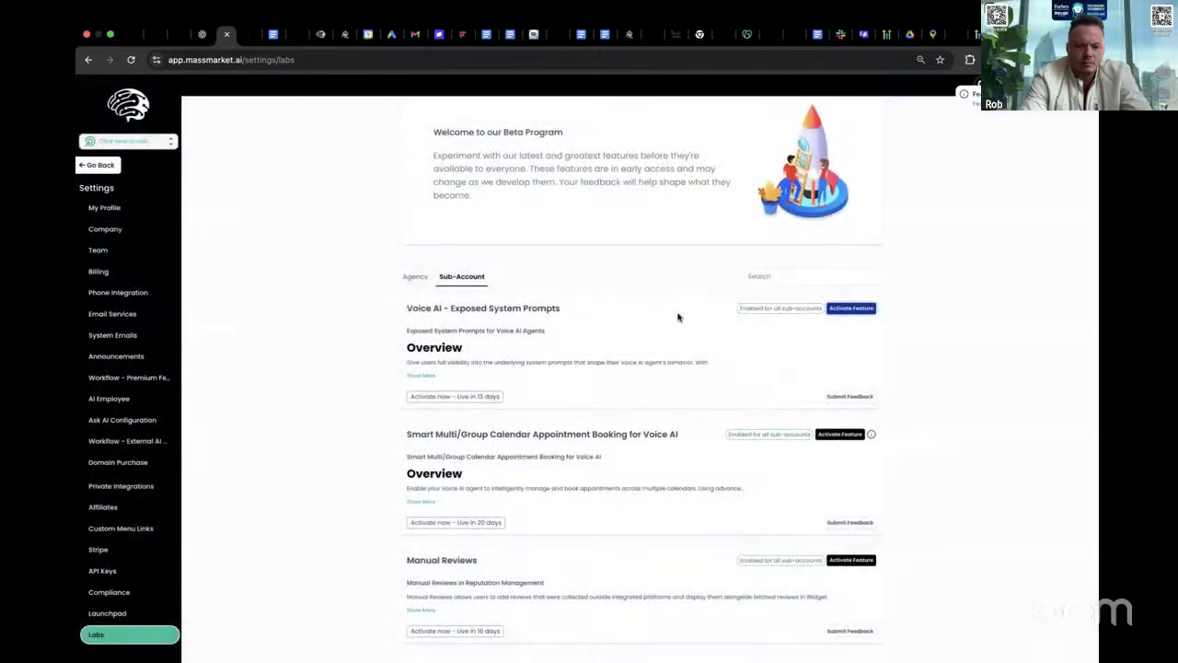
pyautogui.click(840, 434)
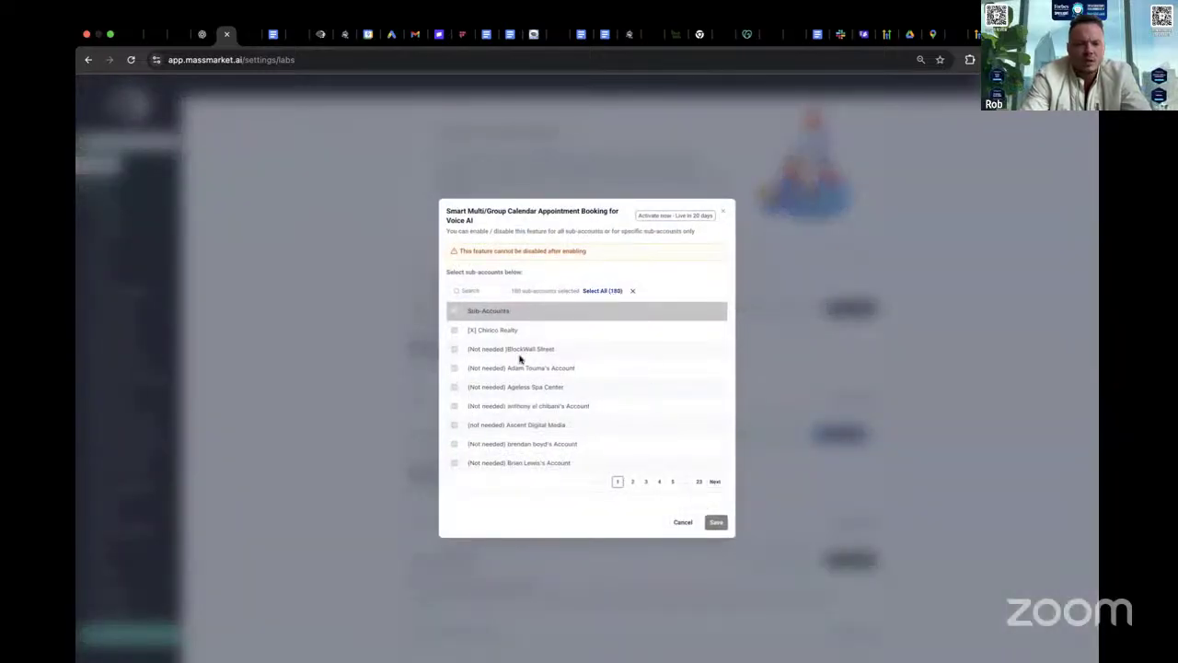
pyautogui.click(682, 523)
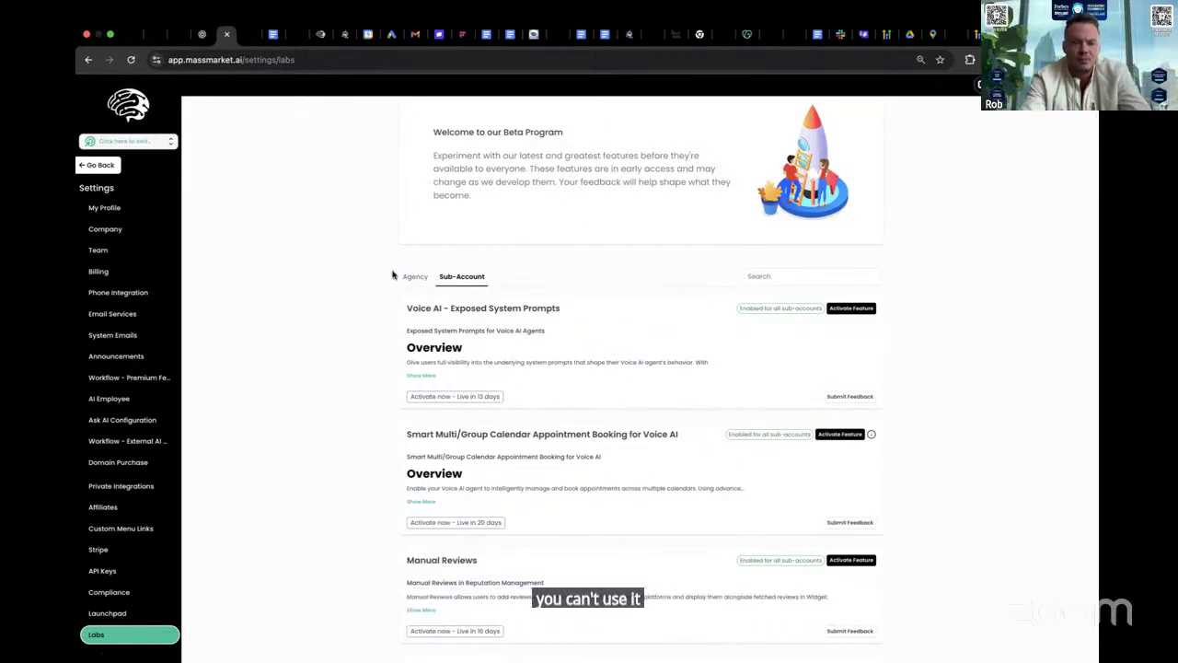
# - Switch from the agency view into the Massmarket AI sub-account
pyautogui.scroll(-3, 313, 387)
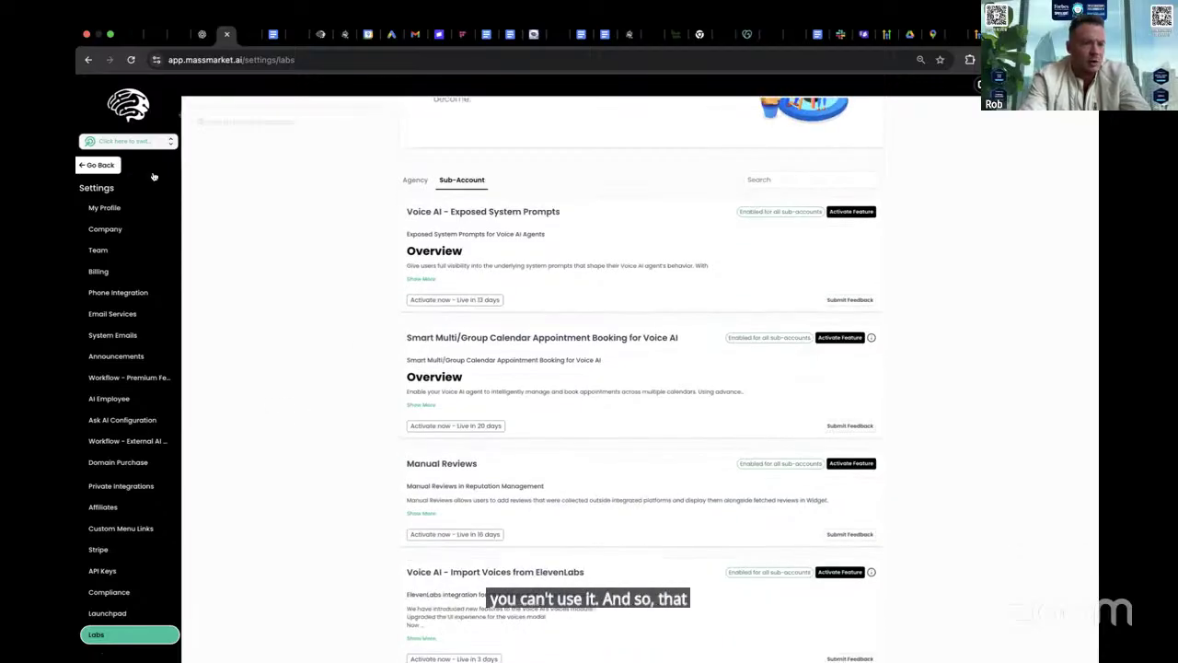
pyautogui.click(129, 141)
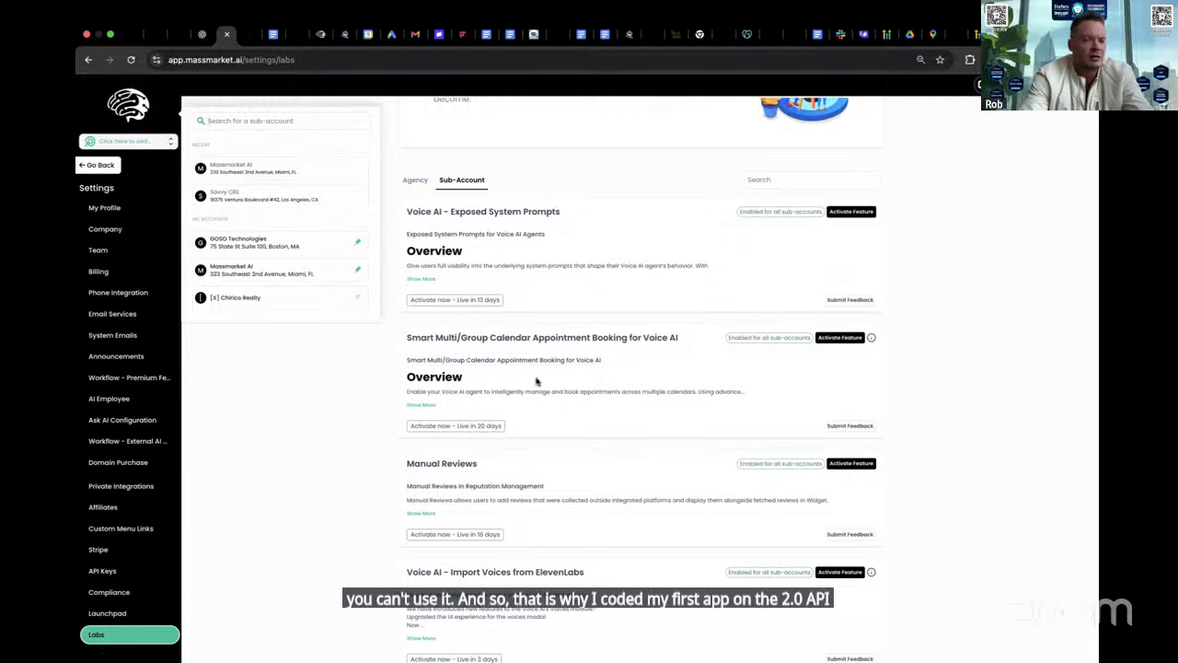
pyautogui.click(251, 167)
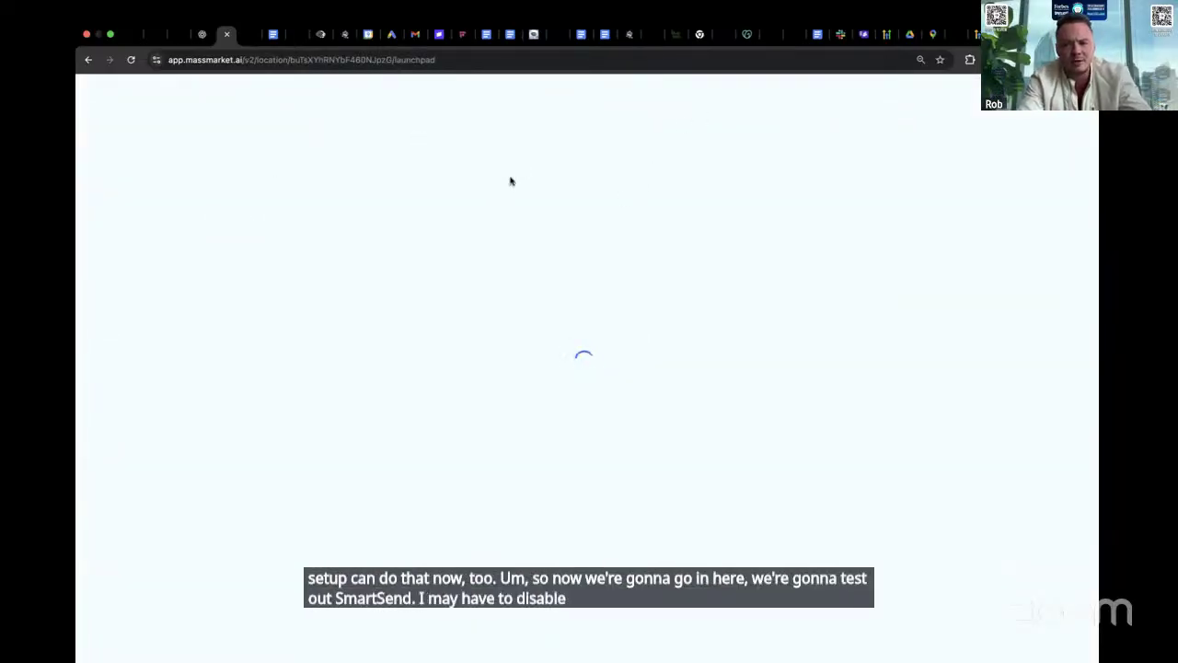
# - Check the email composer's send options in Conversations, then open the Business Profile settings
pyautogui.click(125, 227)
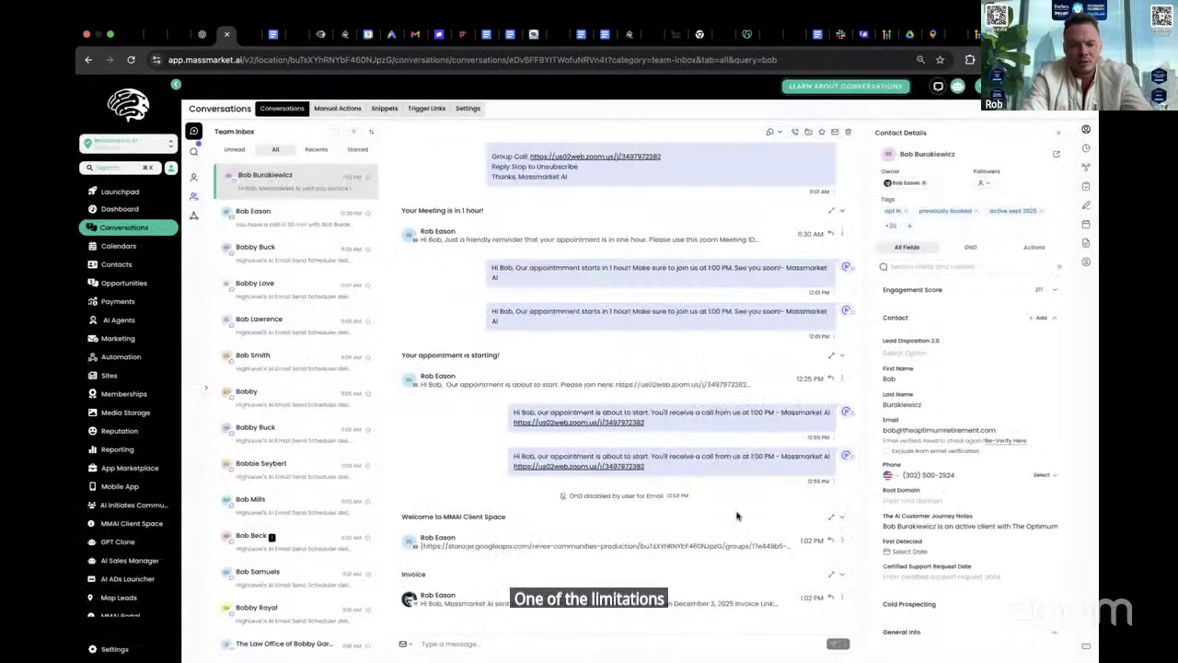
pyautogui.click(475, 643)
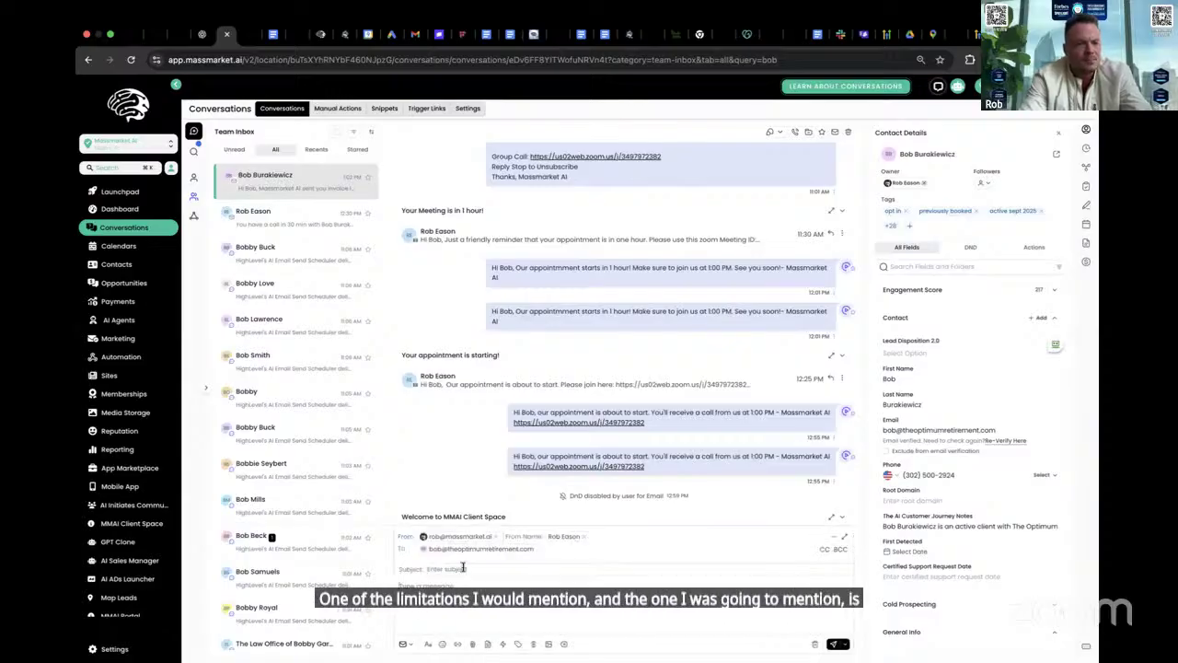
pyautogui.click(845, 645)
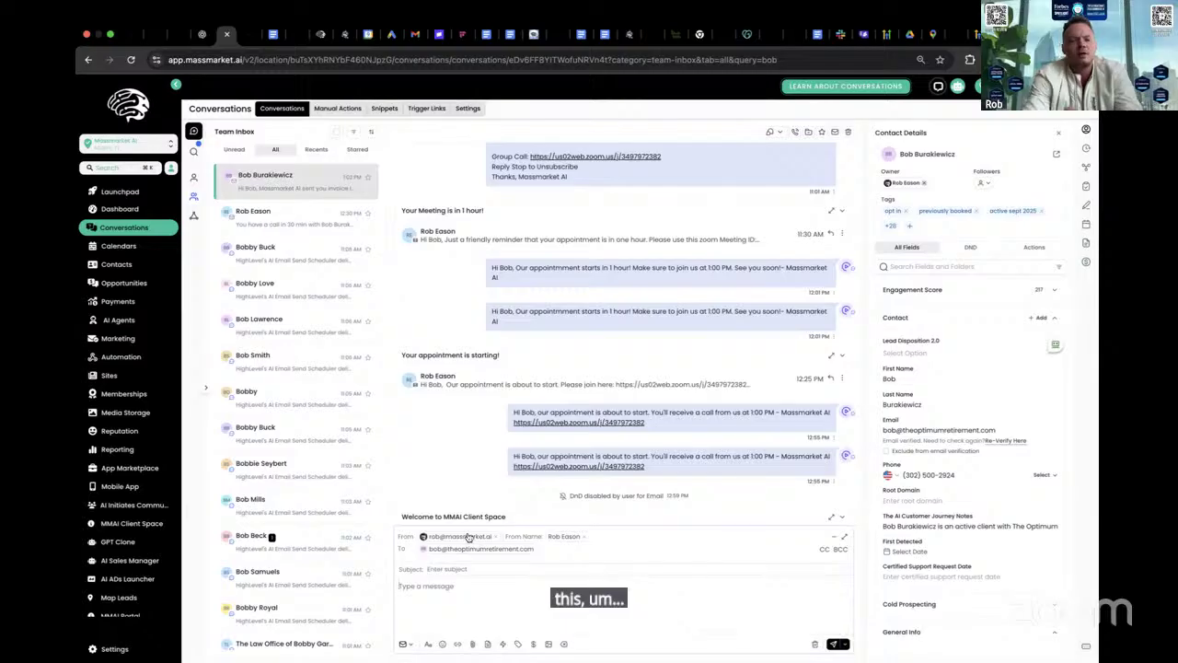
pyautogui.click(109, 648)
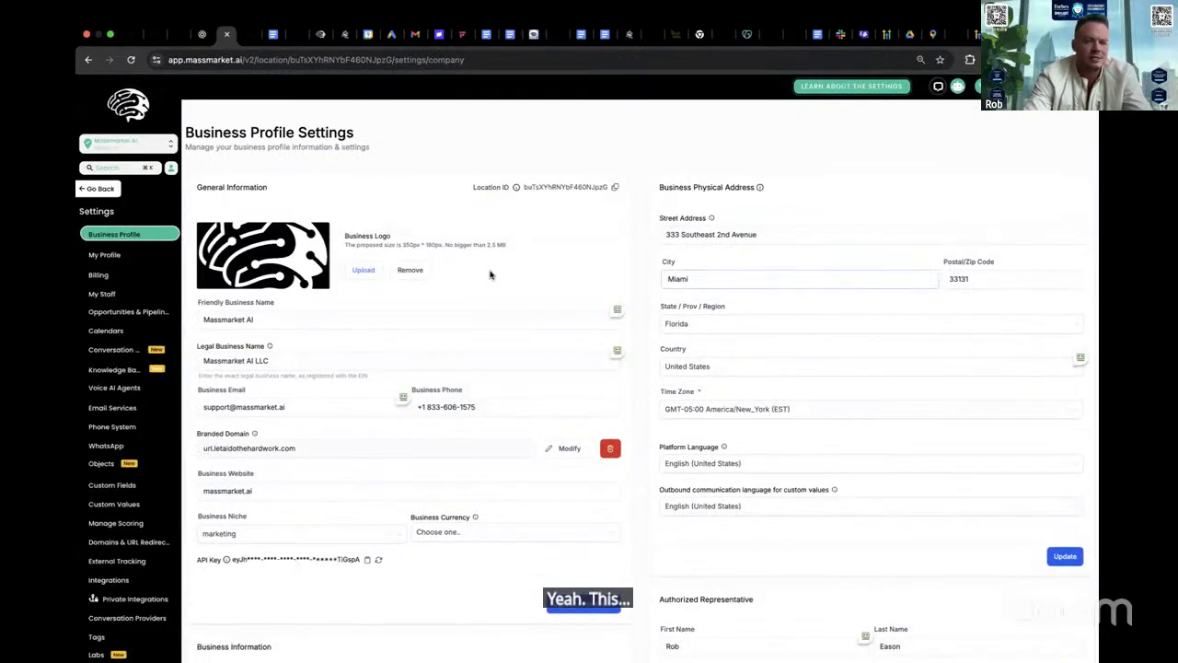
pyautogui.scroll(-10, 493, 275)
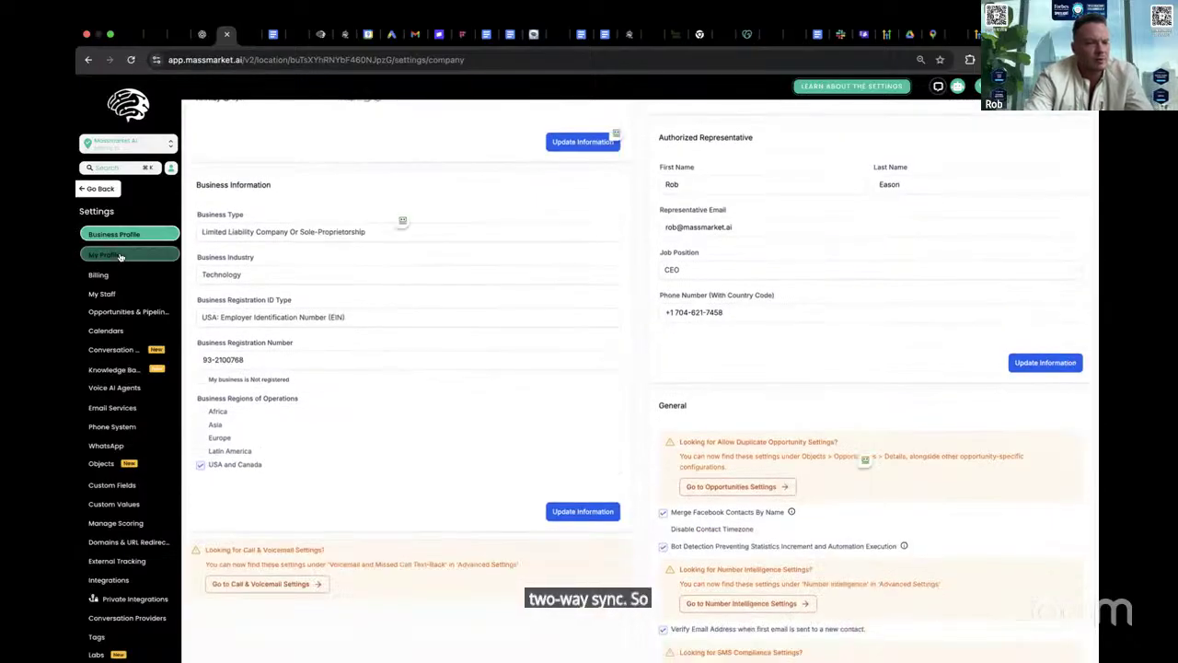
# - Open My Profile and scroll to the Email (2-way sync) section with the connected Gmail
pyautogui.click(104, 254)
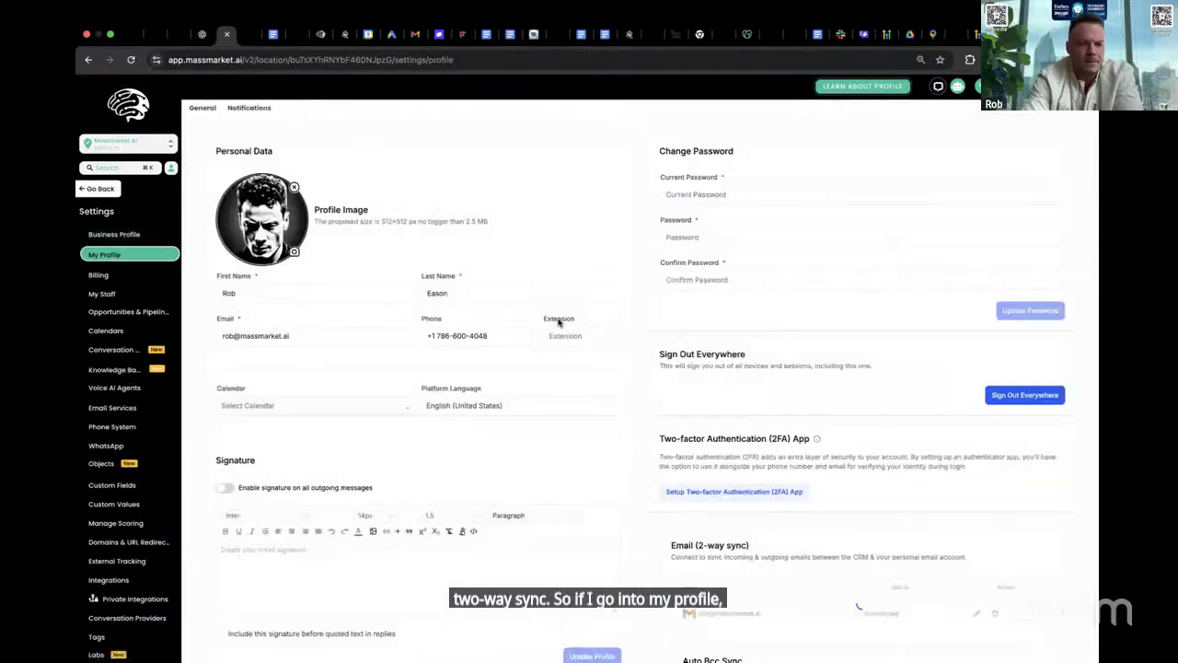
pyautogui.scroll(-5, 557, 322)
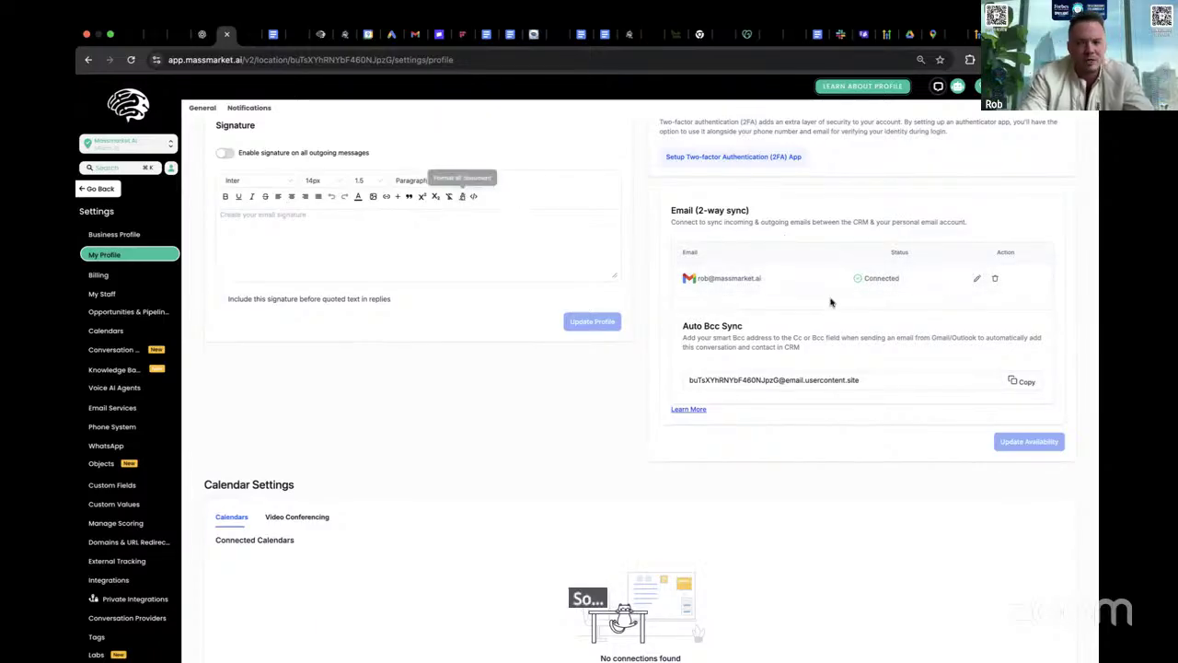
# - Disconnect the Gmail account from 2-way email sync and go back to Conversations
pyautogui.click(996, 279)
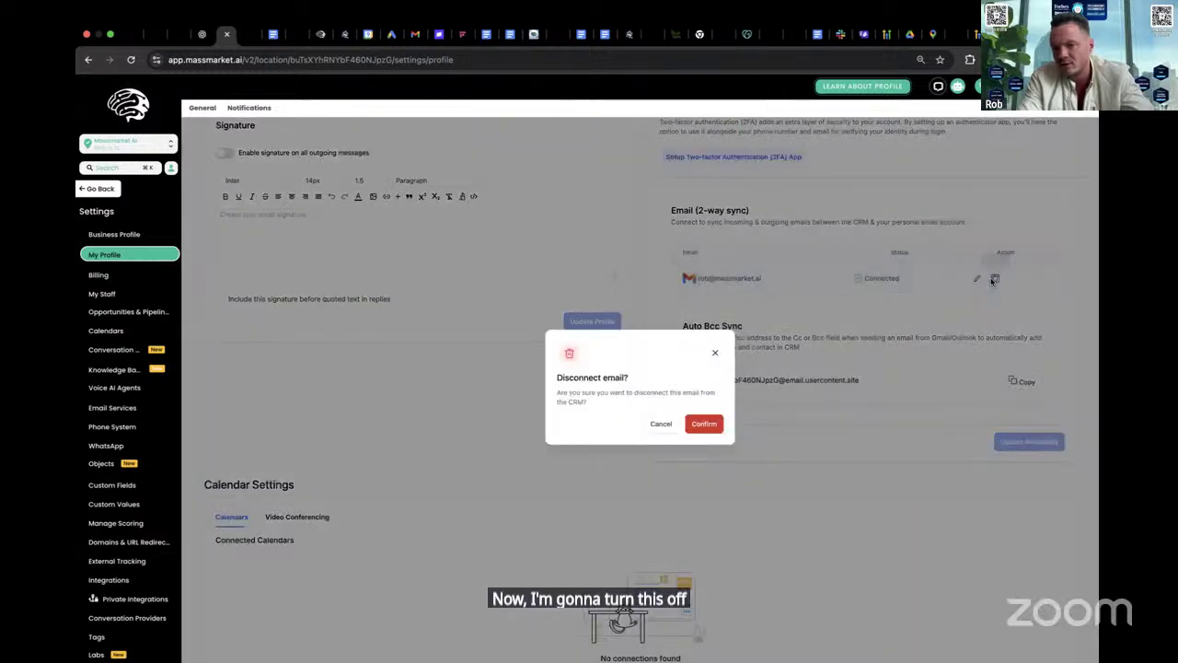
pyautogui.click(705, 428)
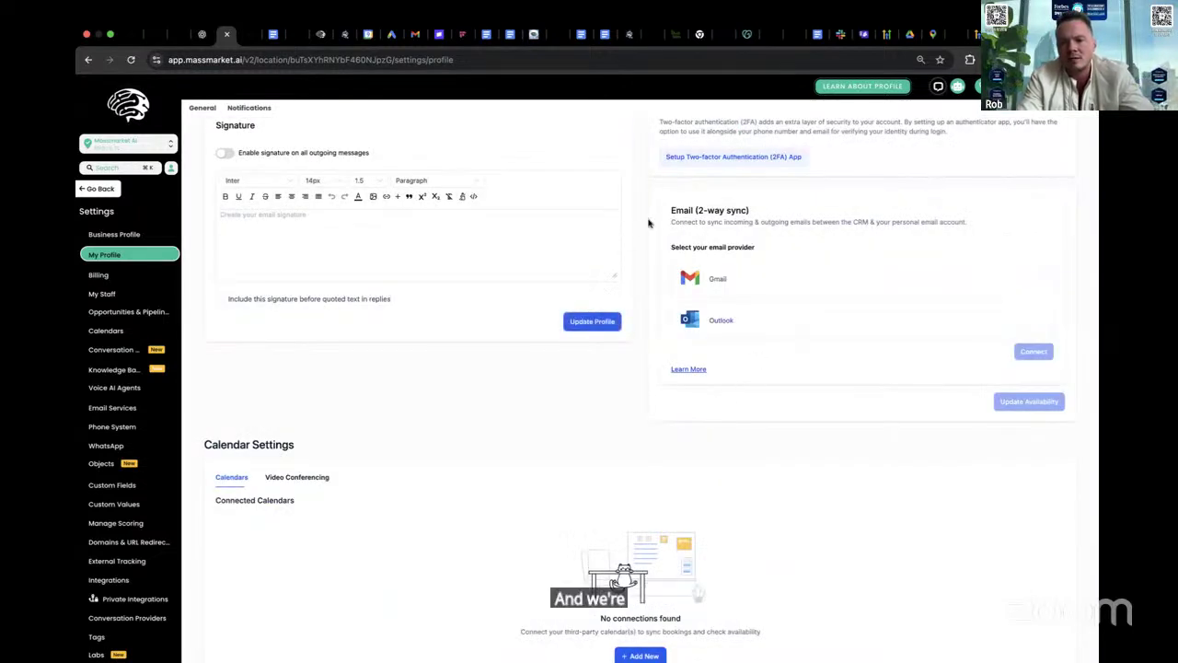
pyautogui.scroll(5, 705, 245)
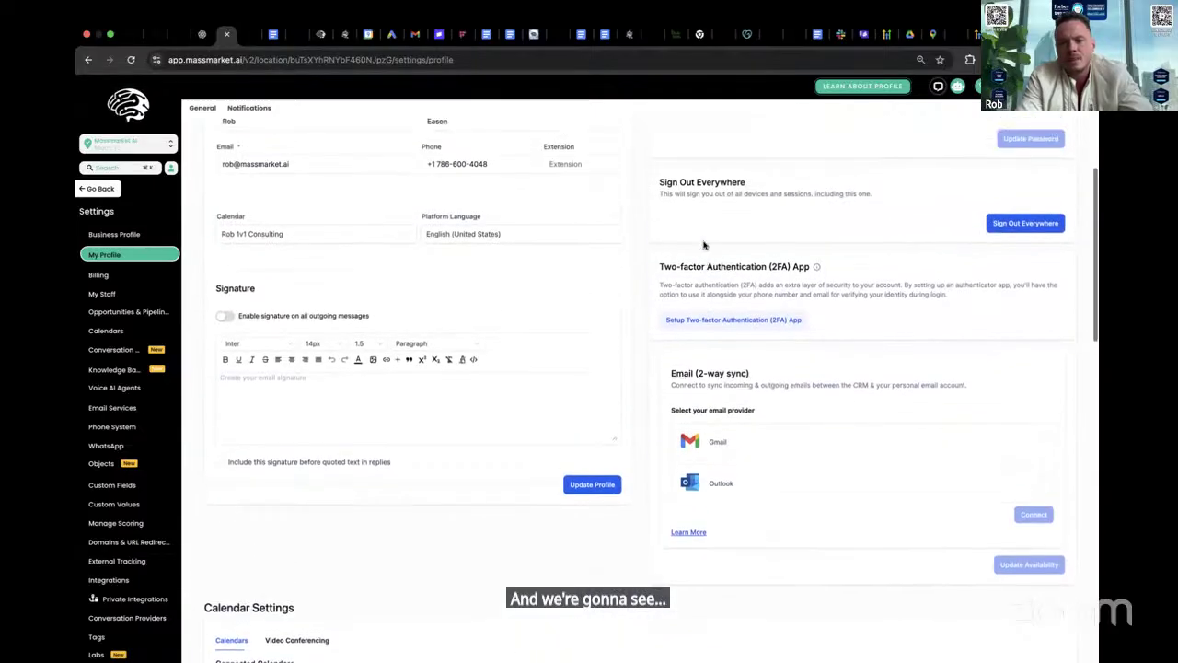
pyautogui.scroll(-12, 626, 313)
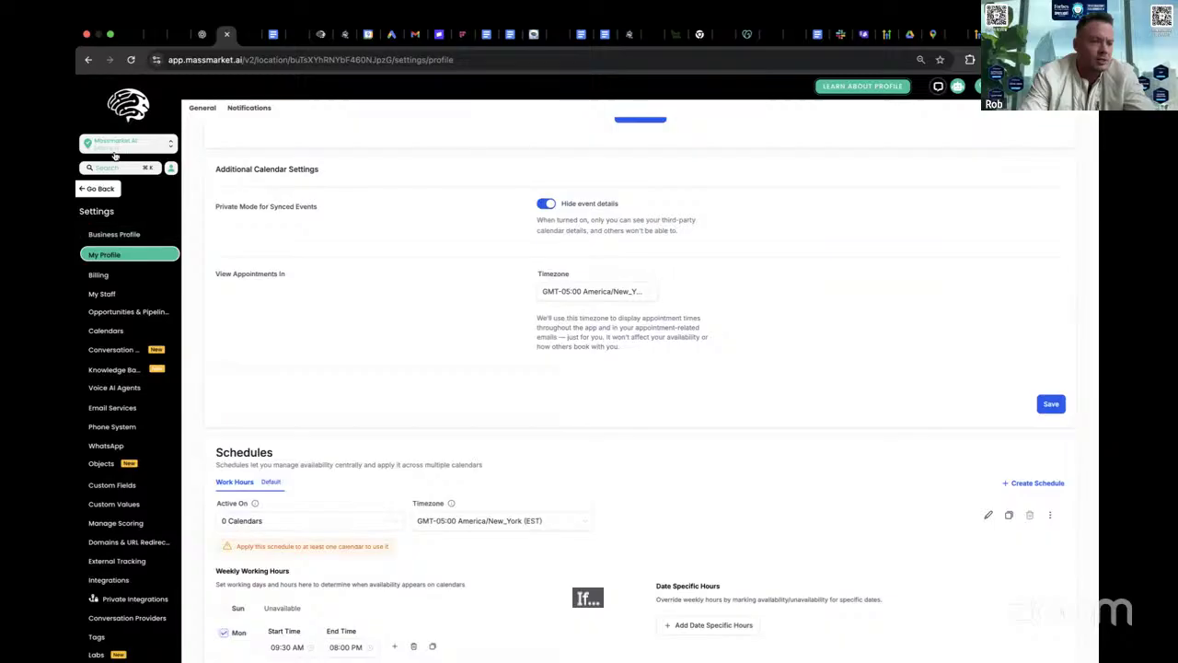
pyautogui.click(96, 189)
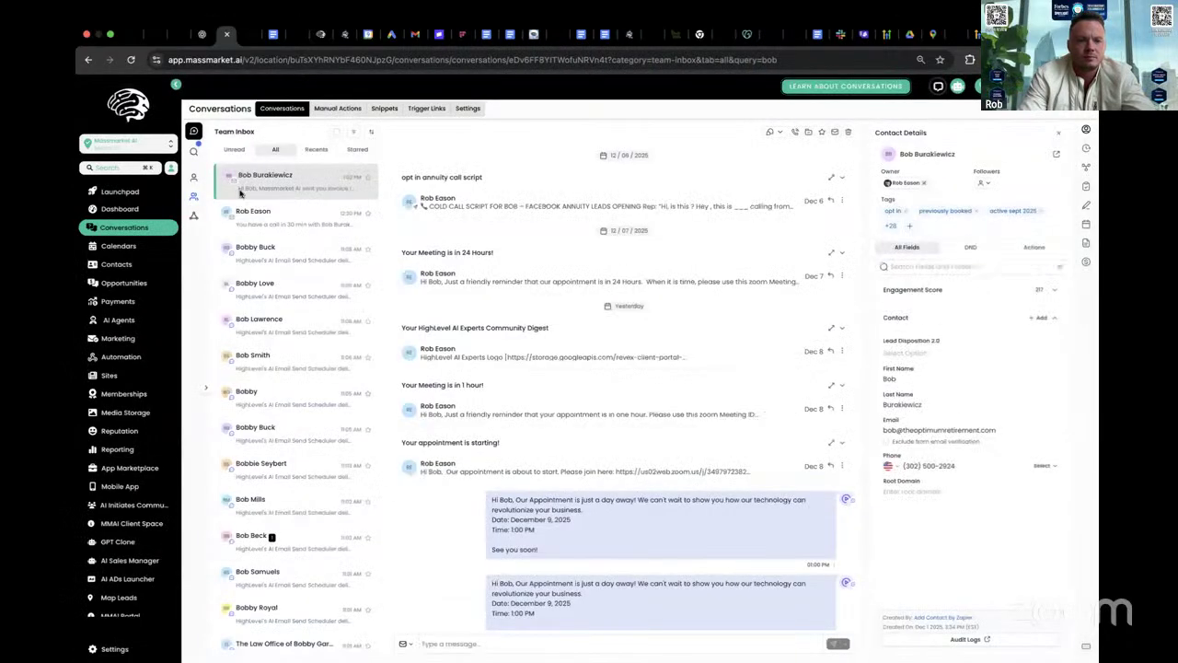
# - Open the contact's conversation and switch the message composer to Email
pyautogui.click(909, 155)
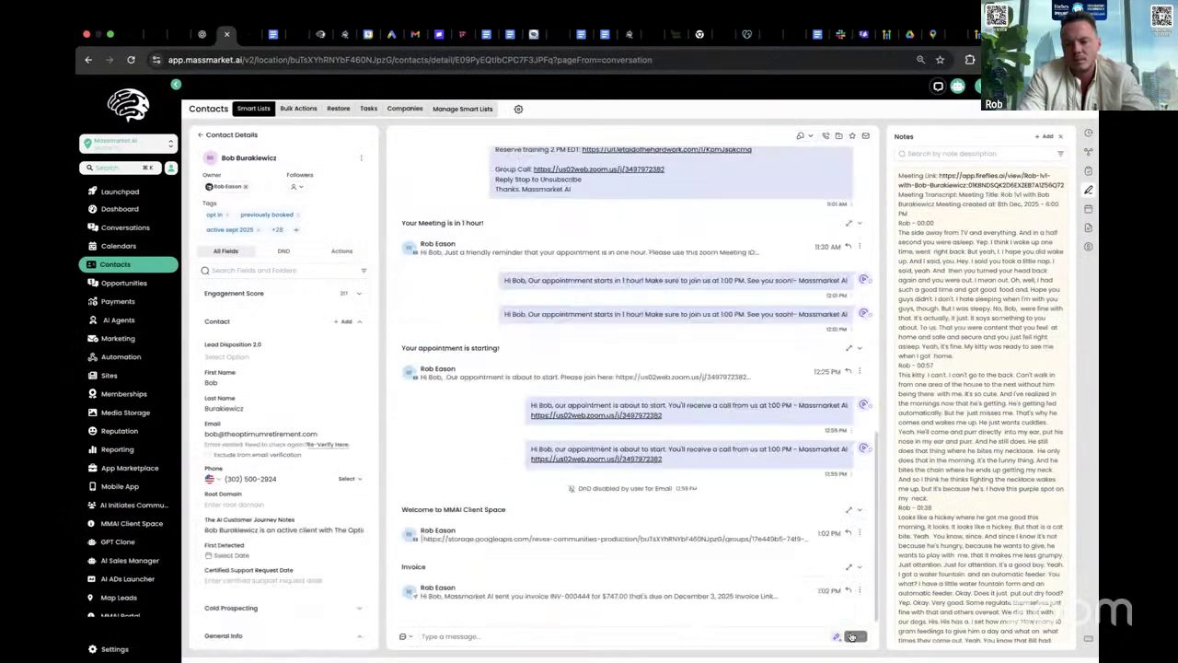
pyautogui.click(653, 633)
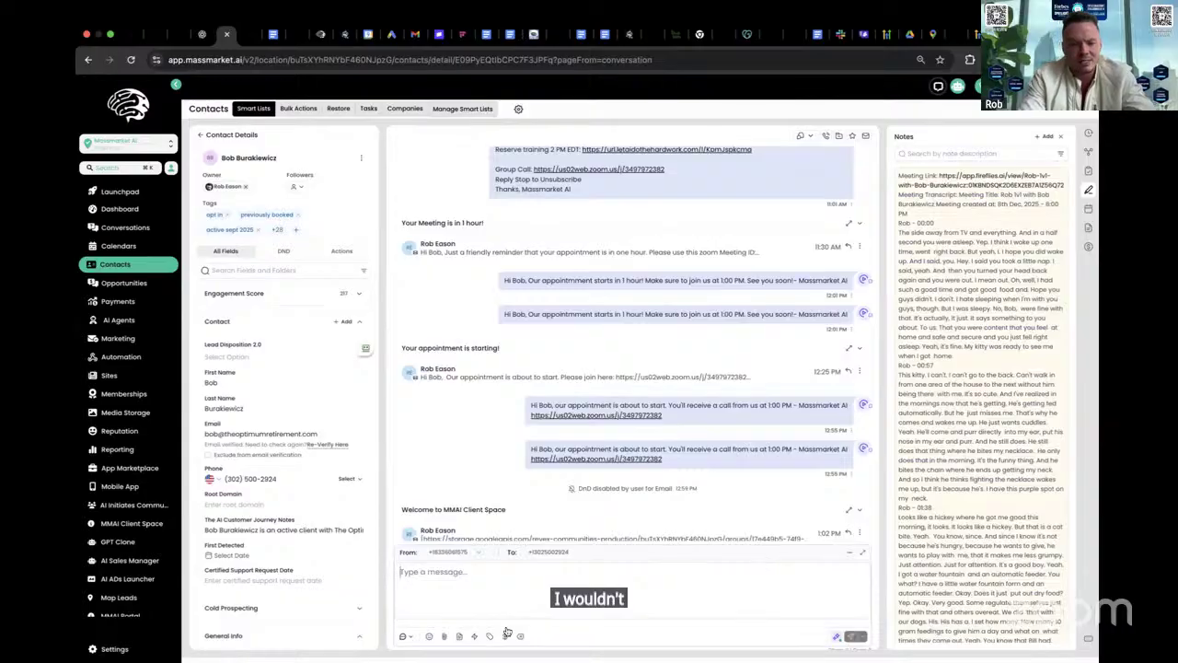
pyautogui.click(404, 636)
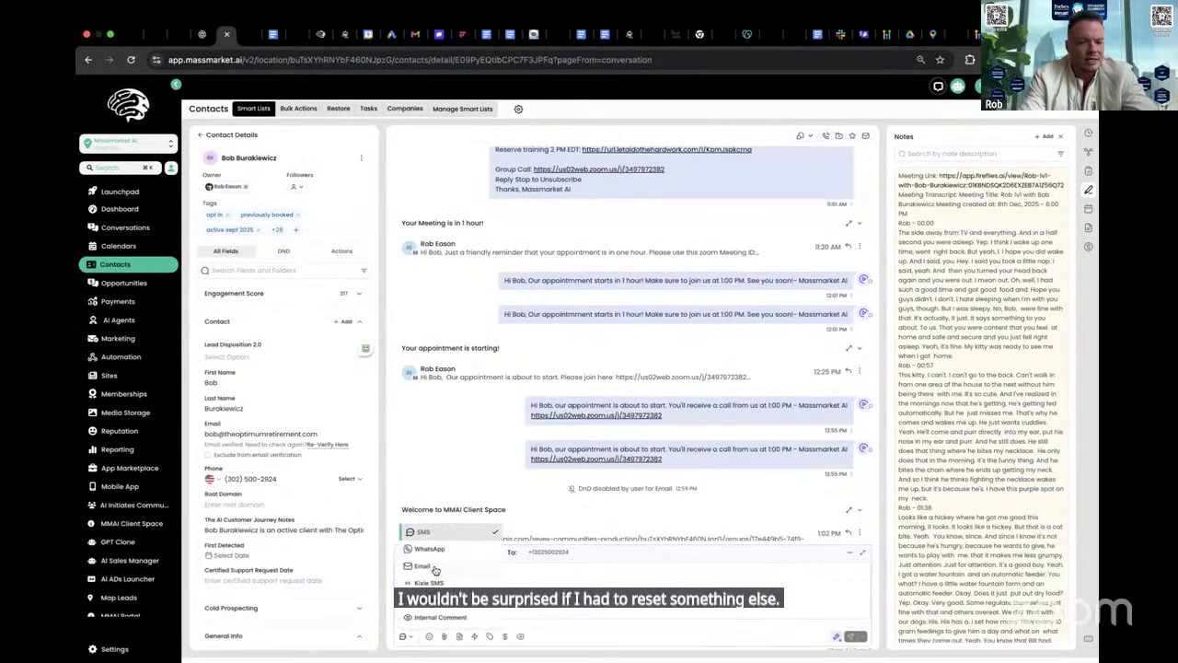
pyautogui.click(423, 566)
# - Enter subject 'Test smart send' and body 'testing smart send!' with a thanks to the contact
pyautogui.click(467, 560)
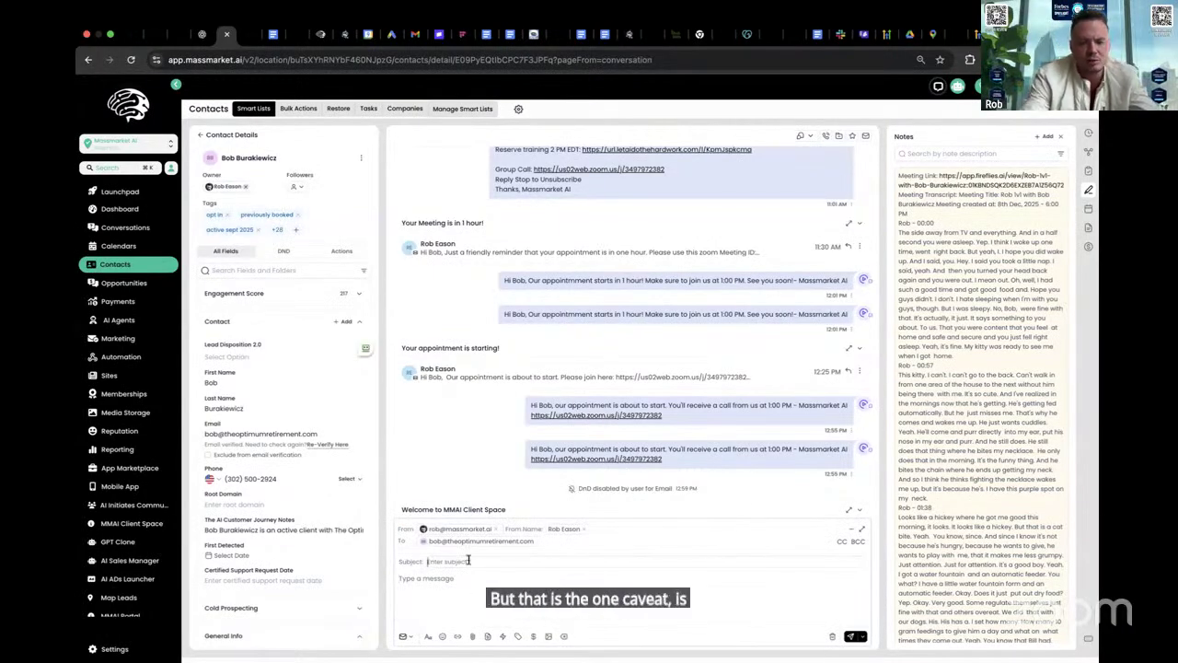
pyautogui.write('TEst')
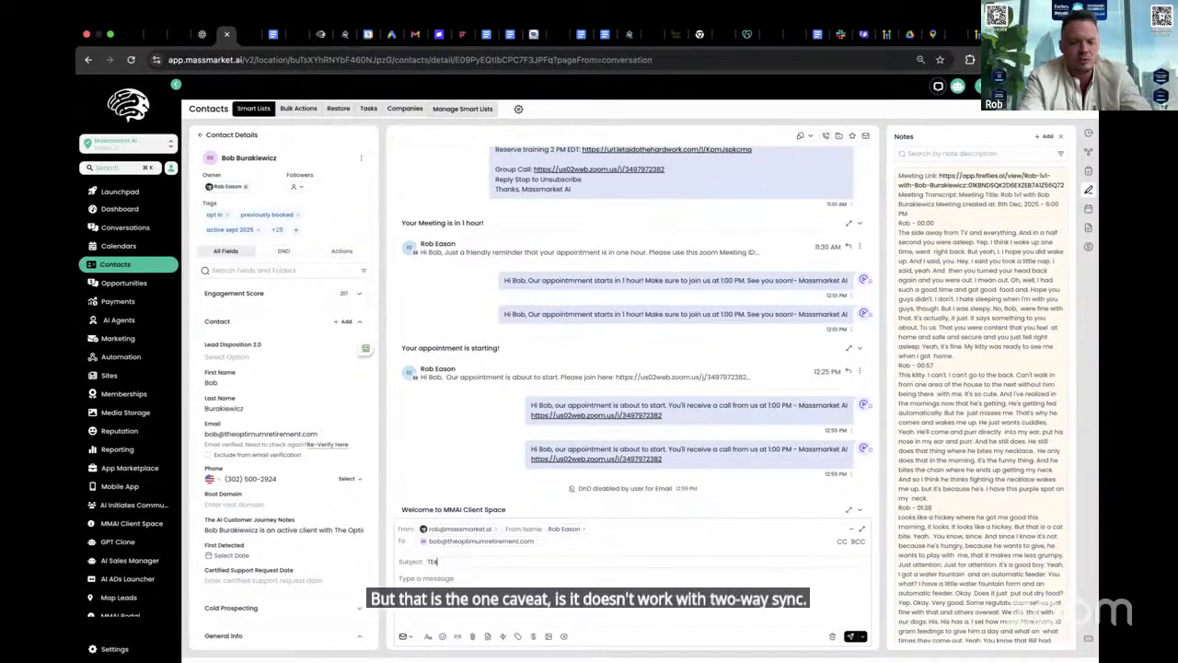
pyautogui.press('BackSpace')
pyautogui.write('t smart send')
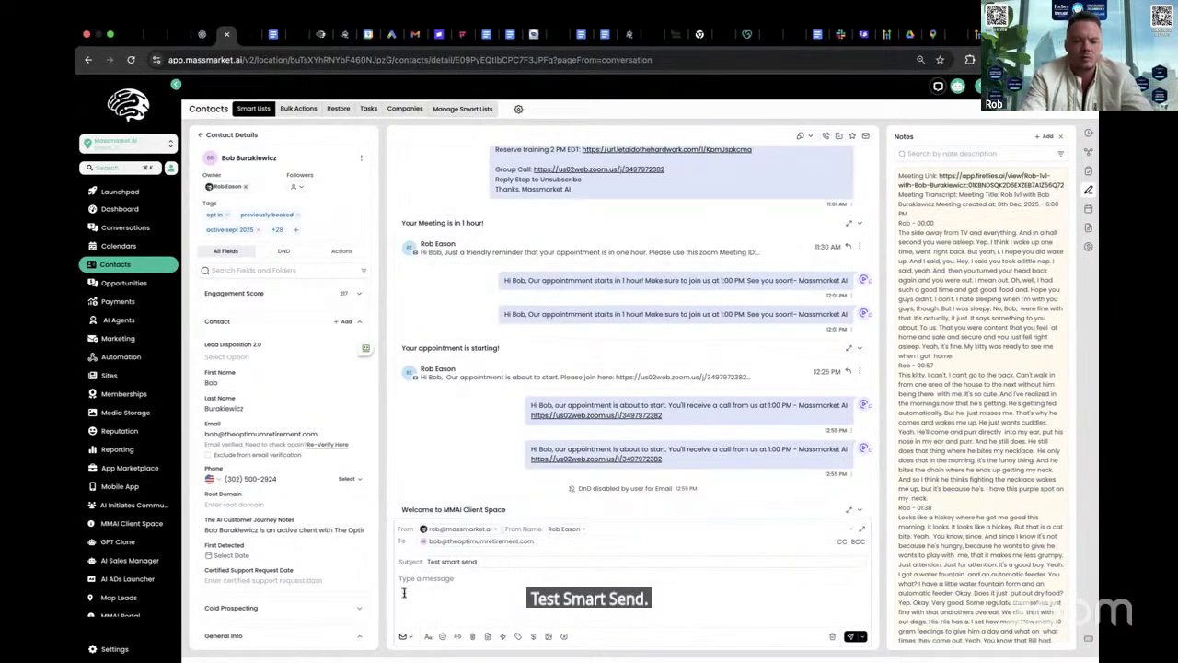
pyautogui.click(403, 593)
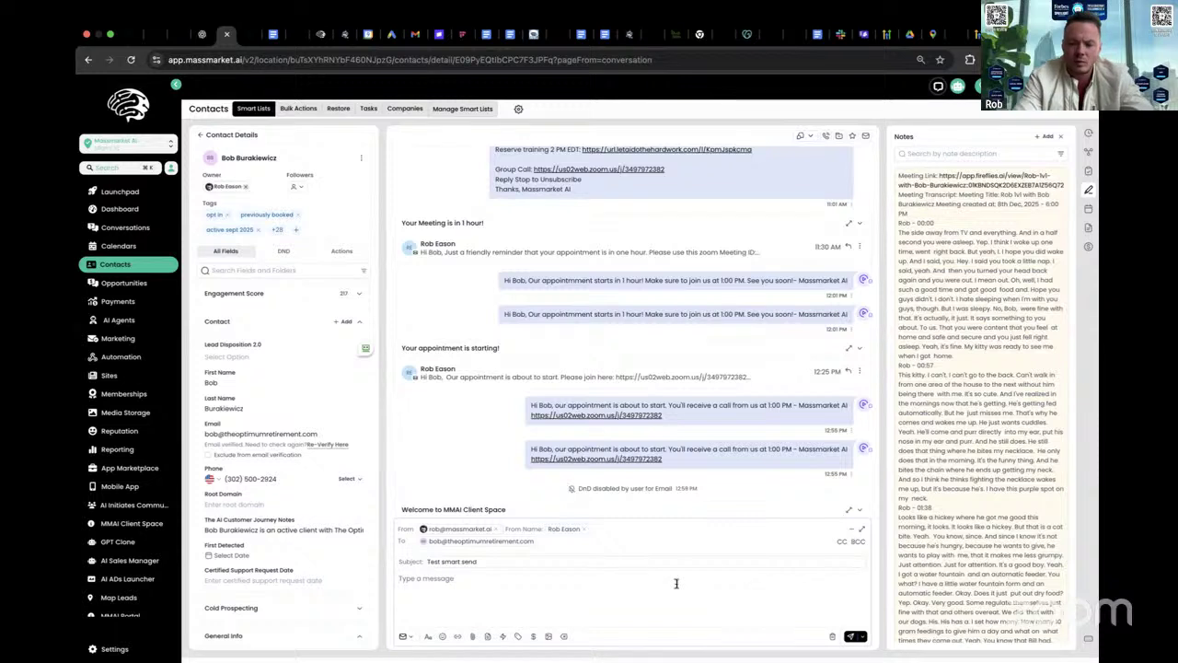
pyautogui.write('testin')
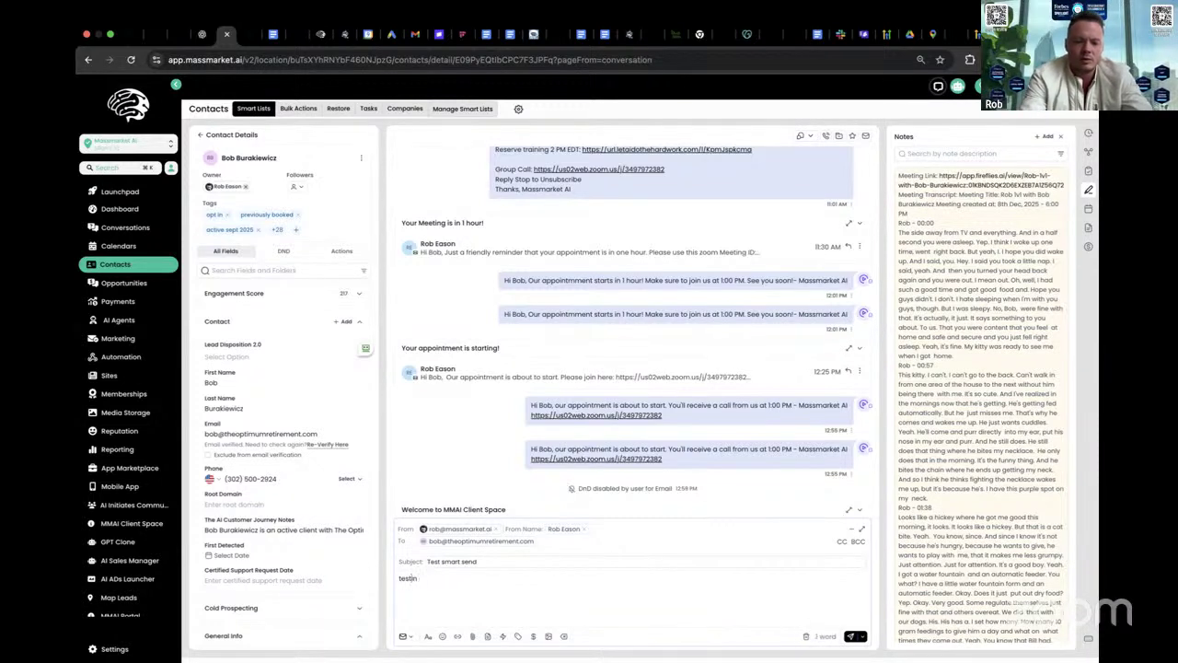
pyautogui.write('g smart send! thanks bob!')
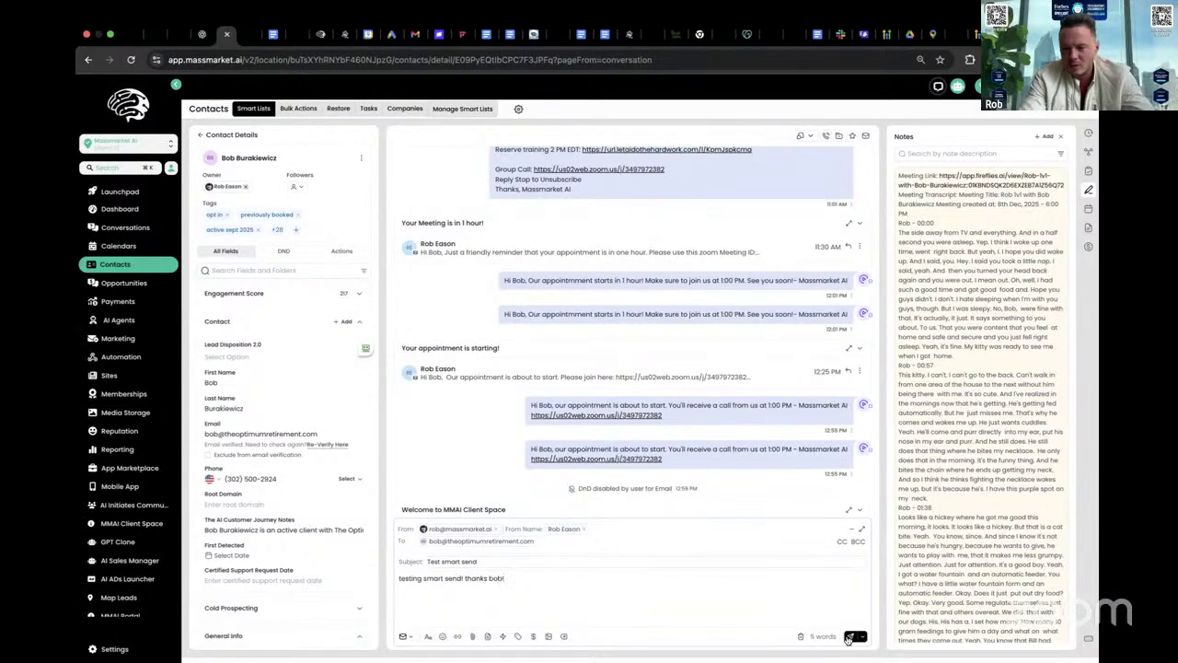
pyautogui.click(859, 637)
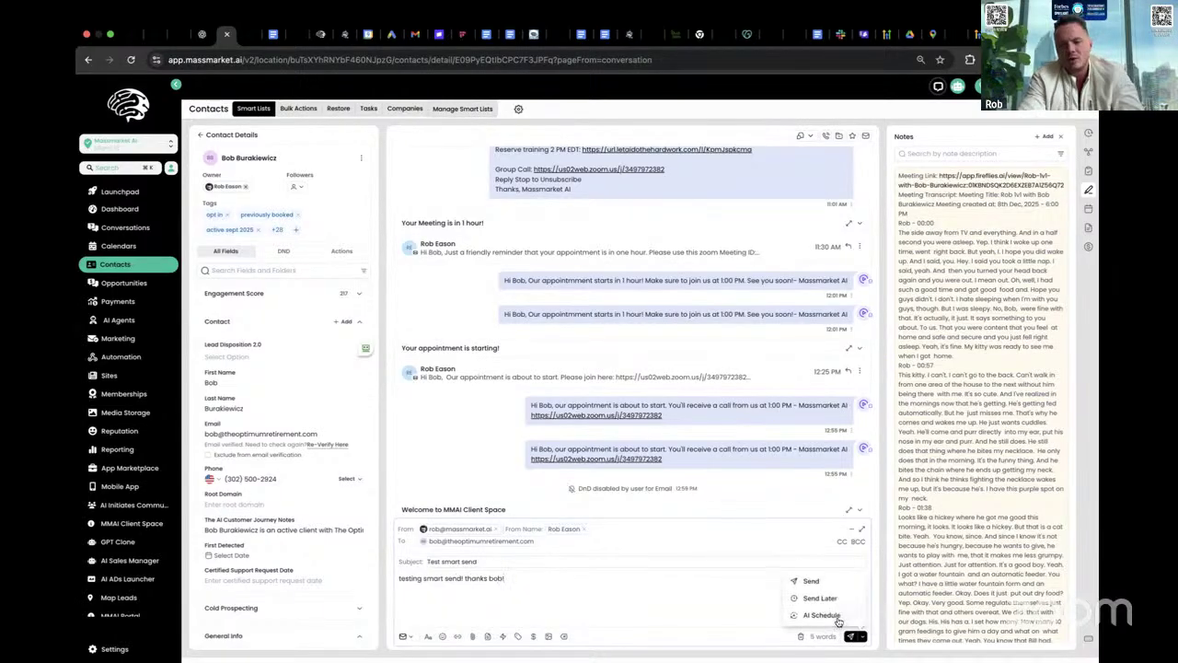
# - Choose AI Schedule with a 48h optimization window and send with AI Optimization
pyautogui.click(821, 615)
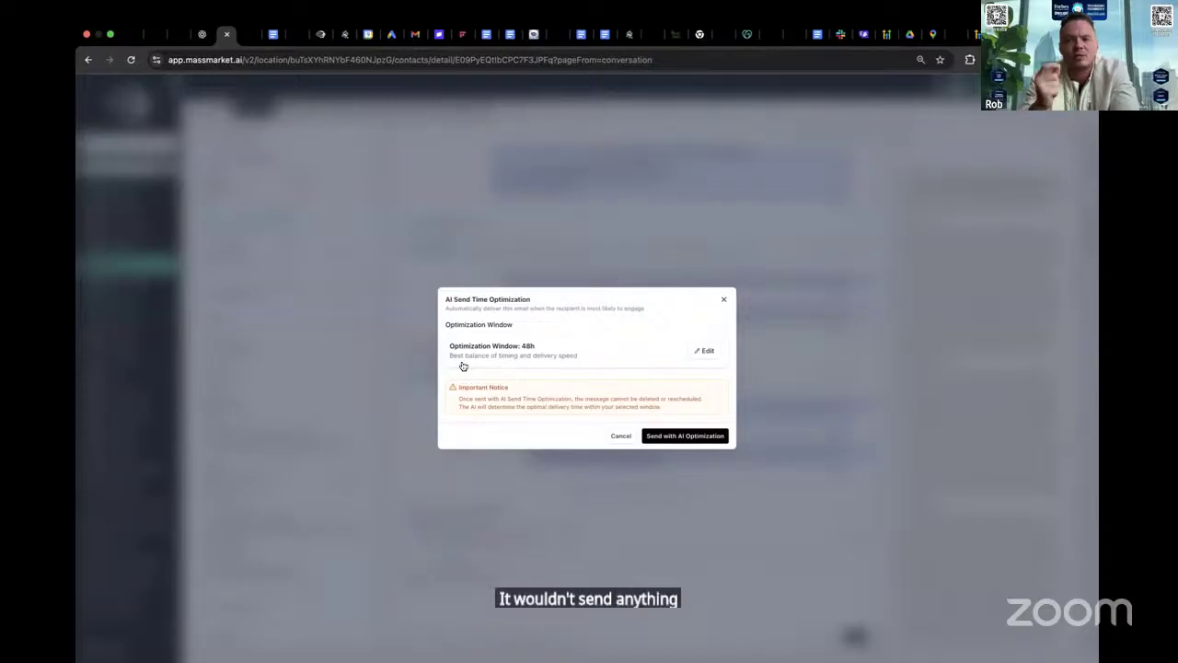
pyautogui.click(703, 352)
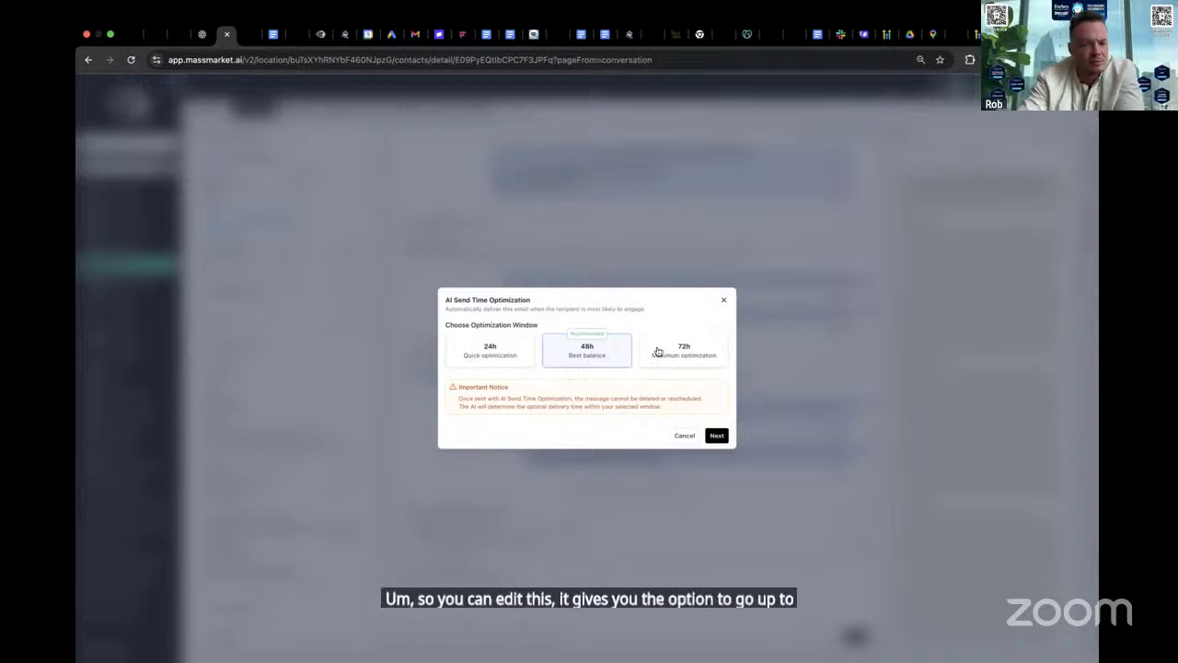
pyautogui.click(716, 435)
pyautogui.click(698, 438)
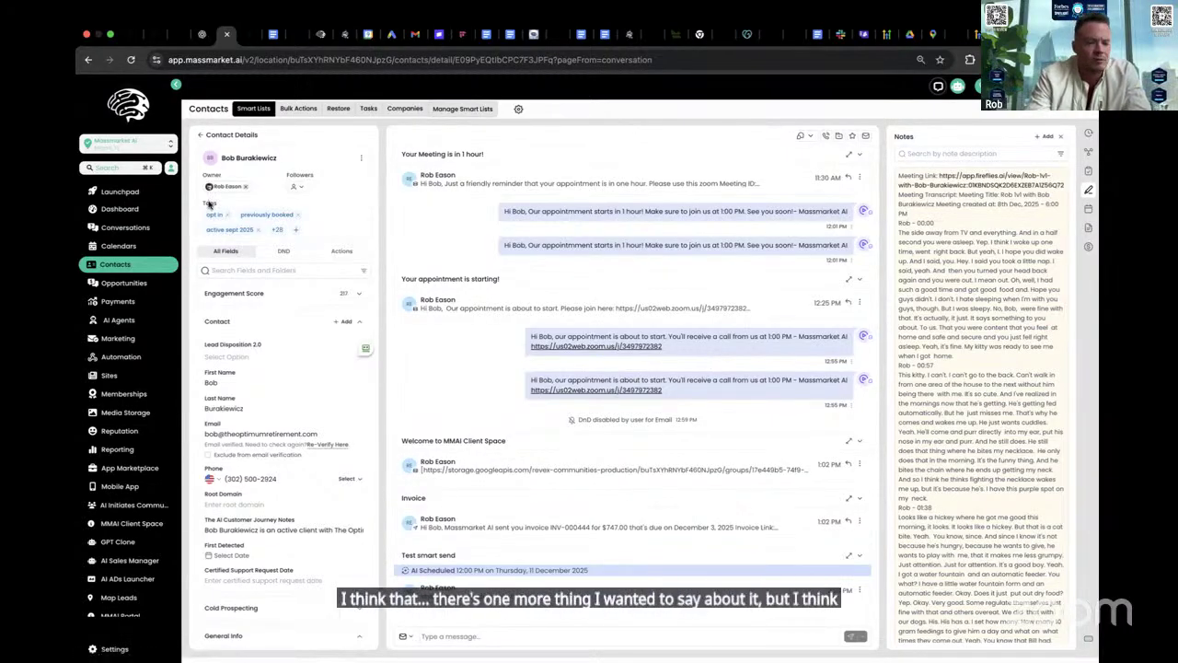
# - Open Settings > My Profile and pick Gmail as the Email (2-way sync) provider
pyautogui.click(116, 650)
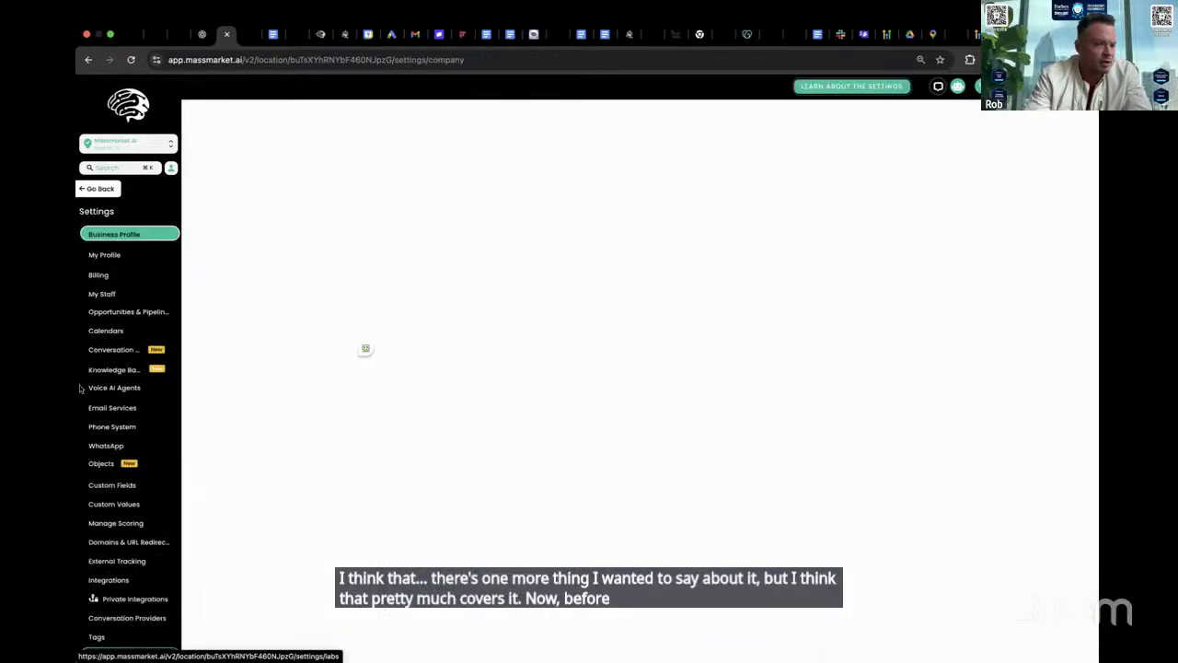
pyautogui.scroll(-10, 801, 414)
pyautogui.scroll(-2, 802, 414)
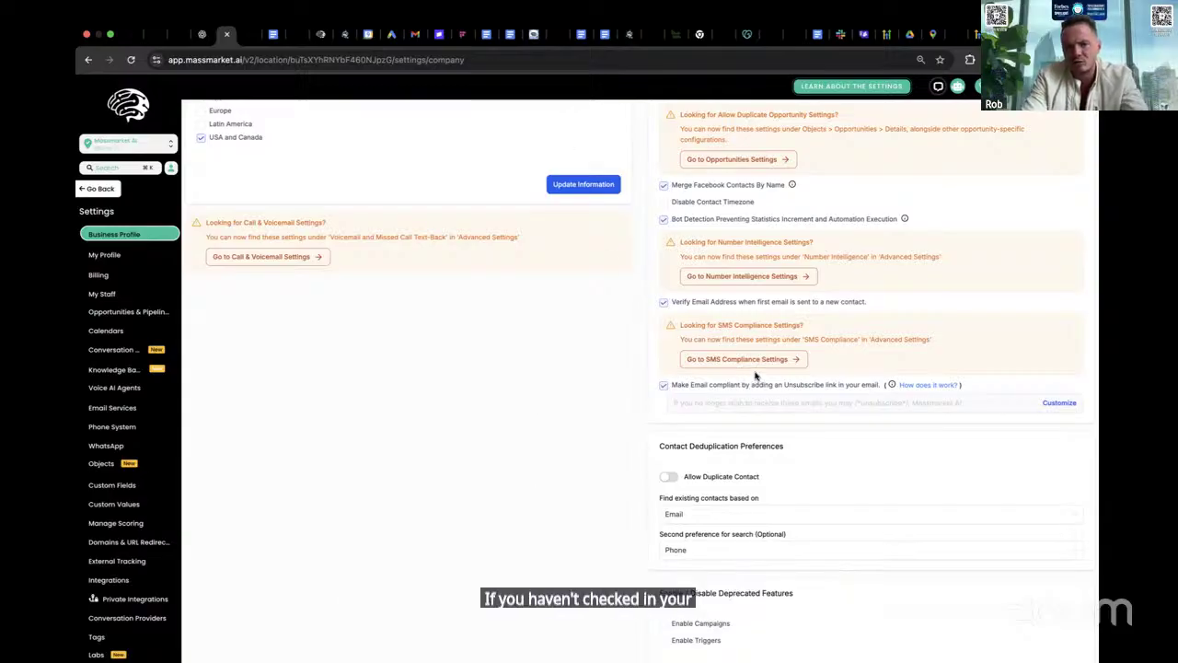
pyautogui.scroll(-2, 754, 375)
pyautogui.scroll(15, 744, 368)
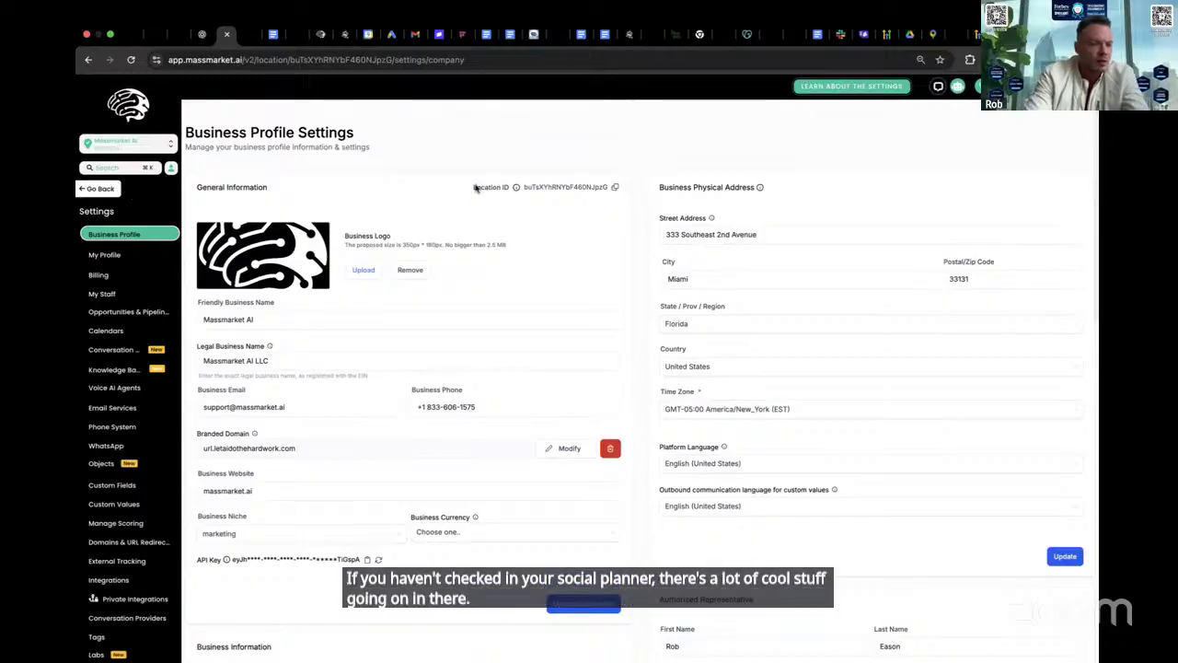
pyautogui.click(115, 254)
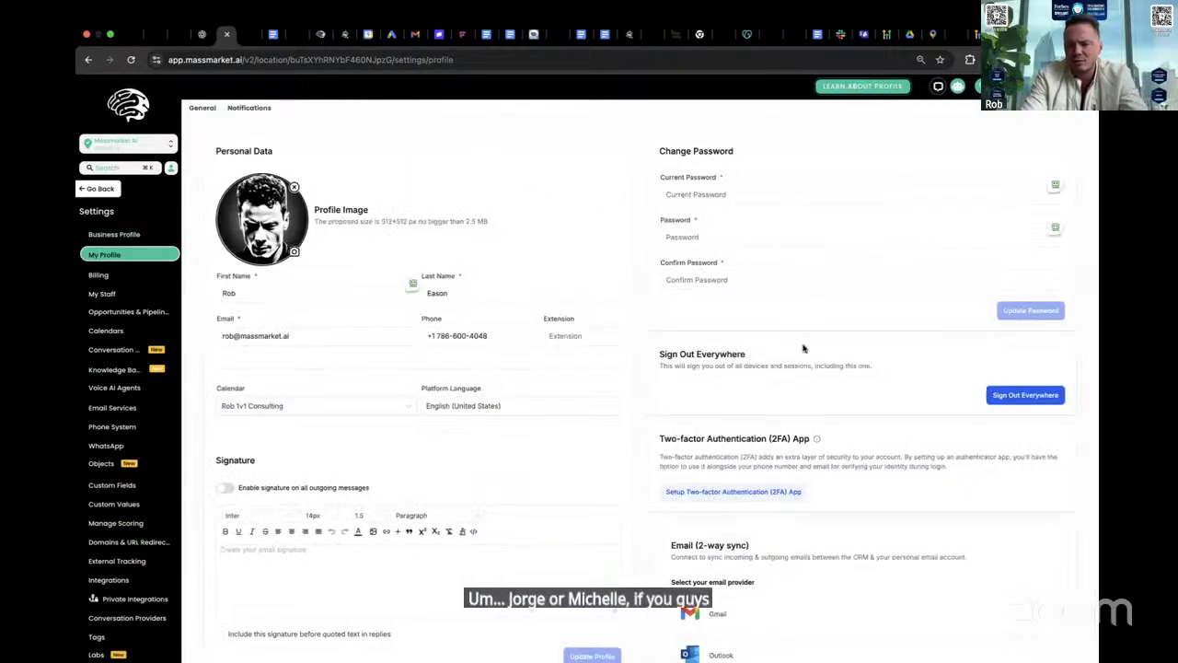
pyautogui.scroll(-4, 856, 405)
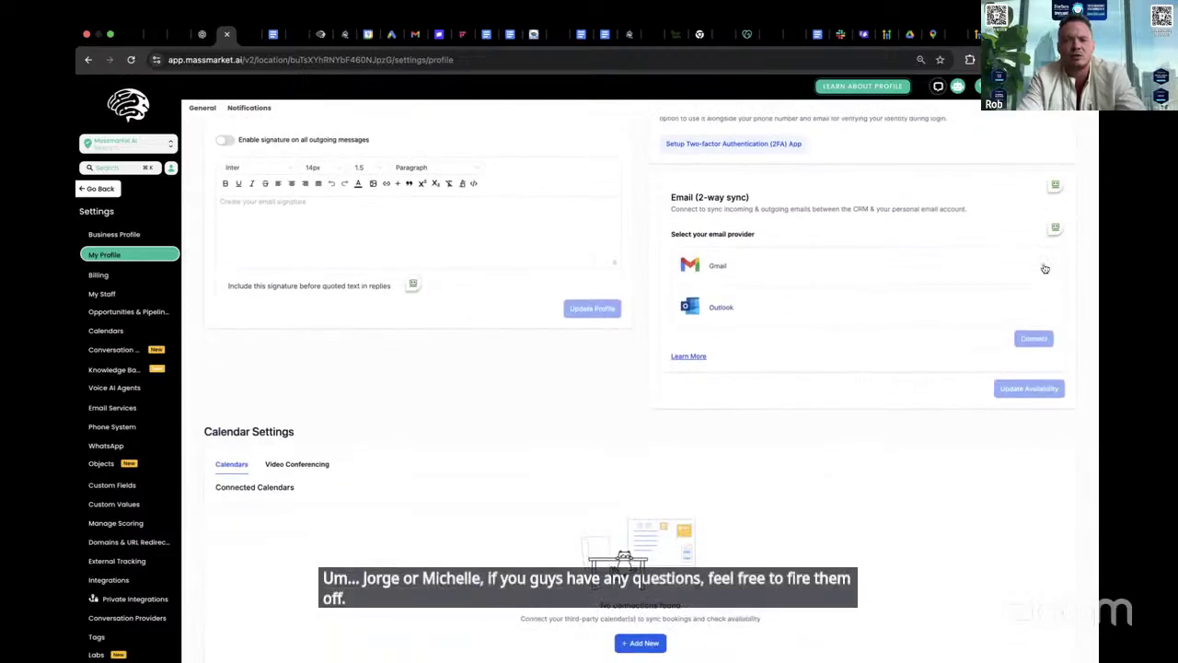
pyautogui.click(1047, 273)
# - Reconnect Gmail by signing in with the Google account and granting Leadconnector for Gmail access
pyautogui.click(1034, 339)
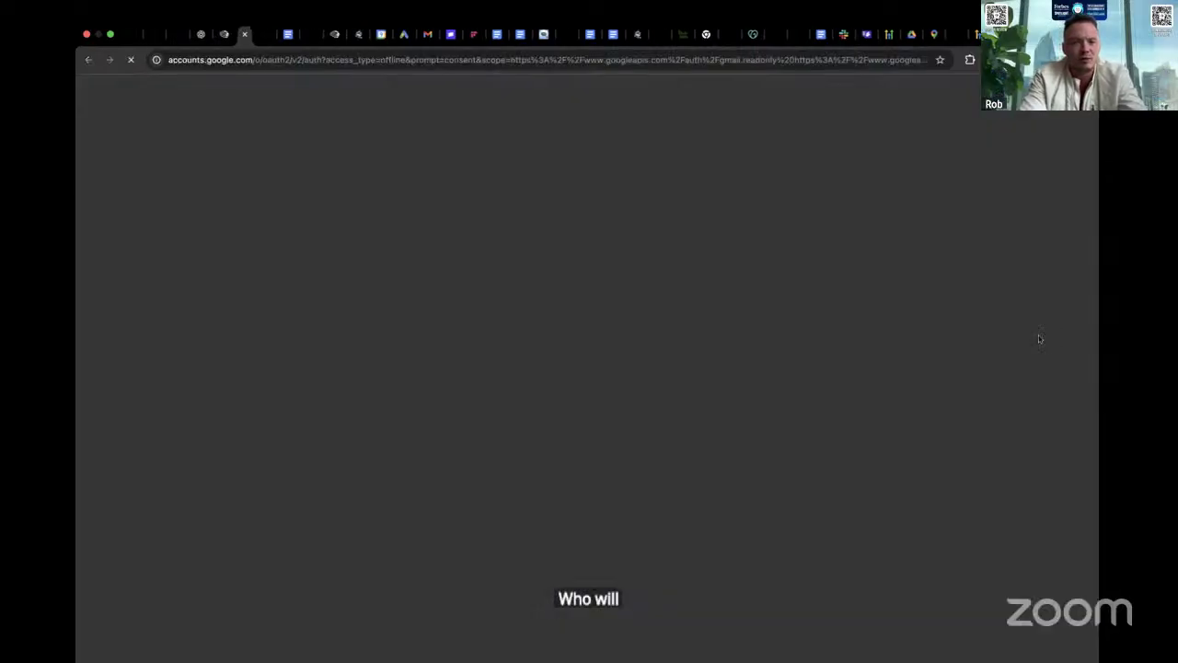
pyautogui.click(731, 249)
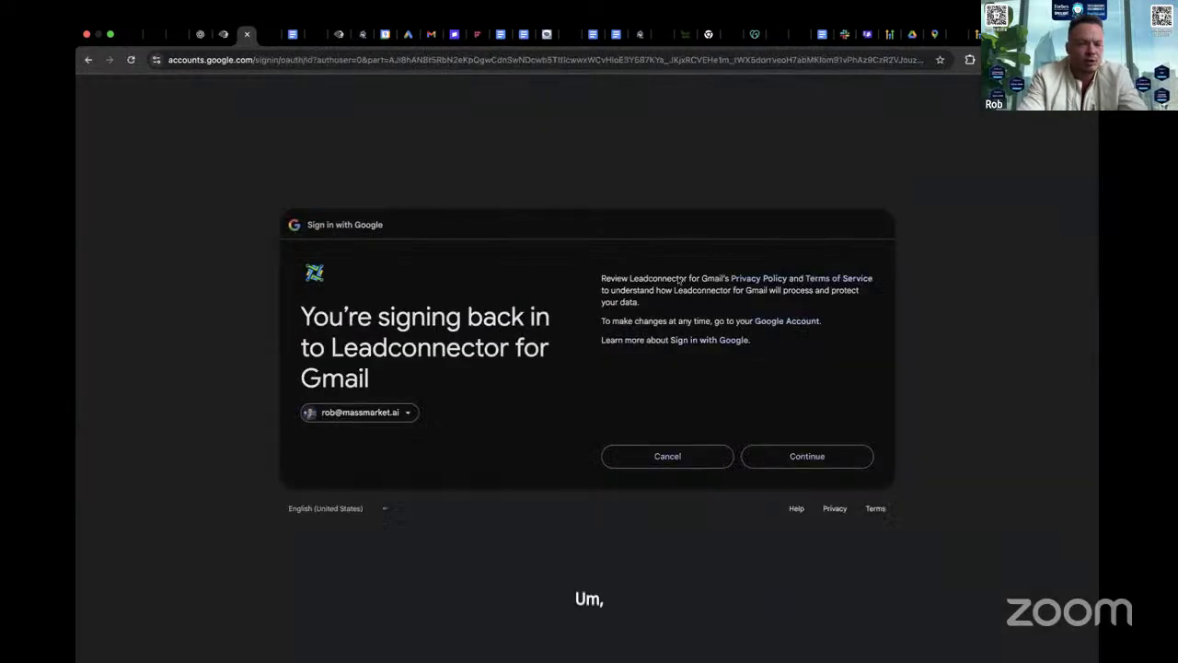
pyautogui.click(806, 456)
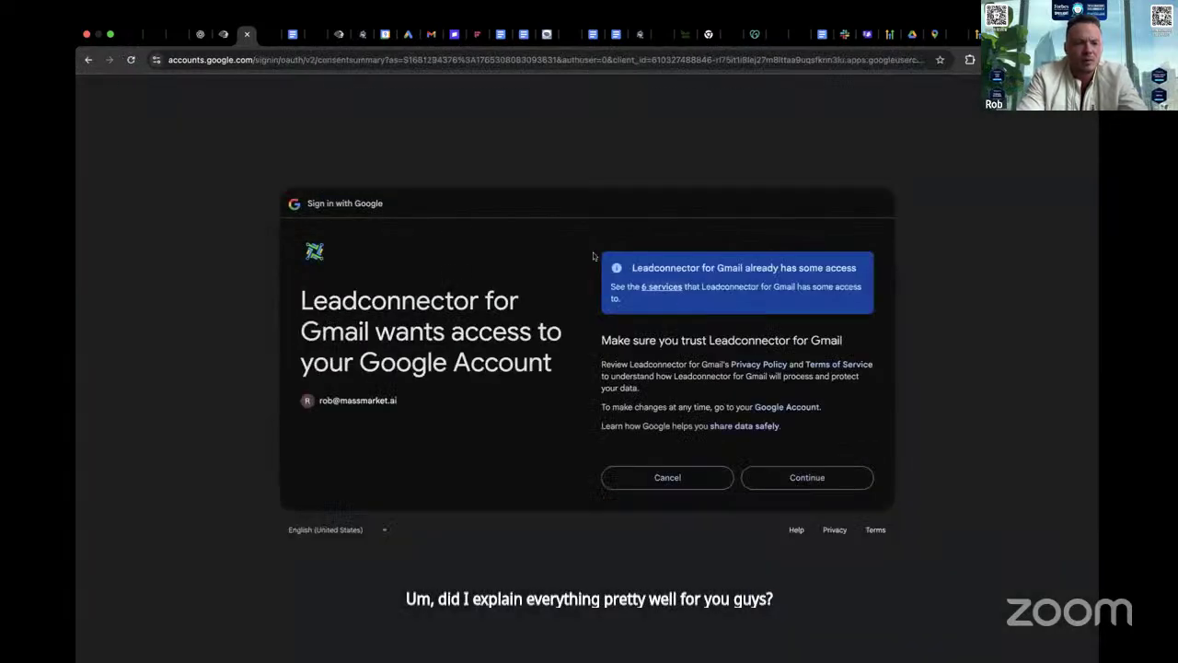
pyautogui.click(814, 478)
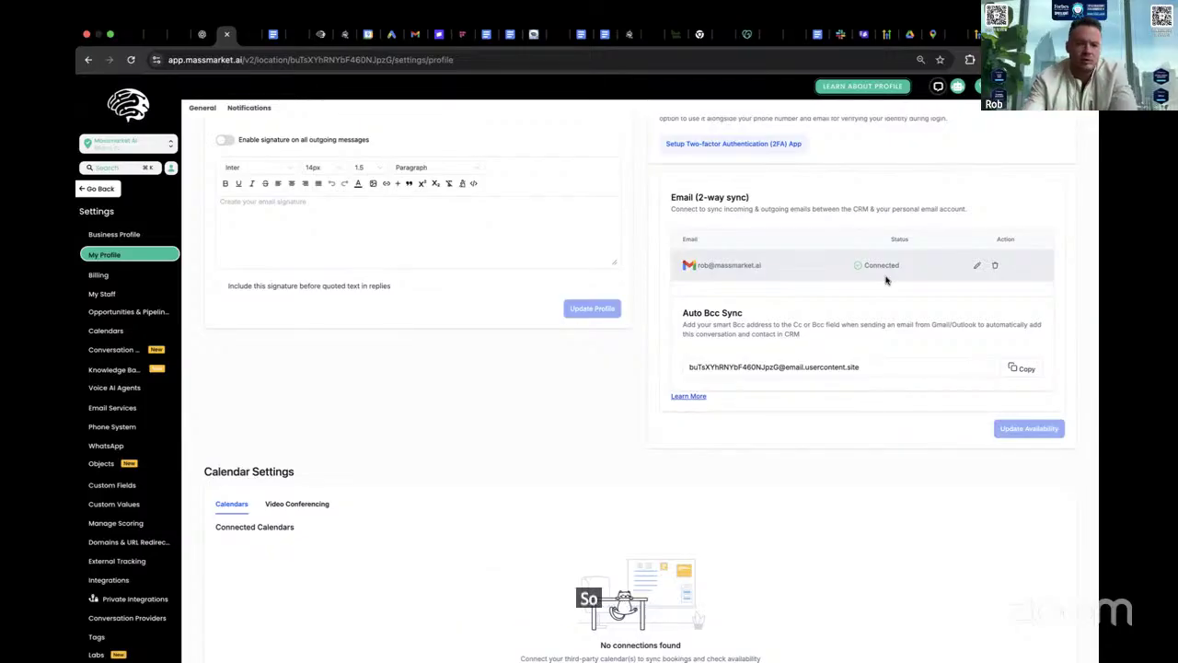
pyautogui.scroll(5, 841, 215)
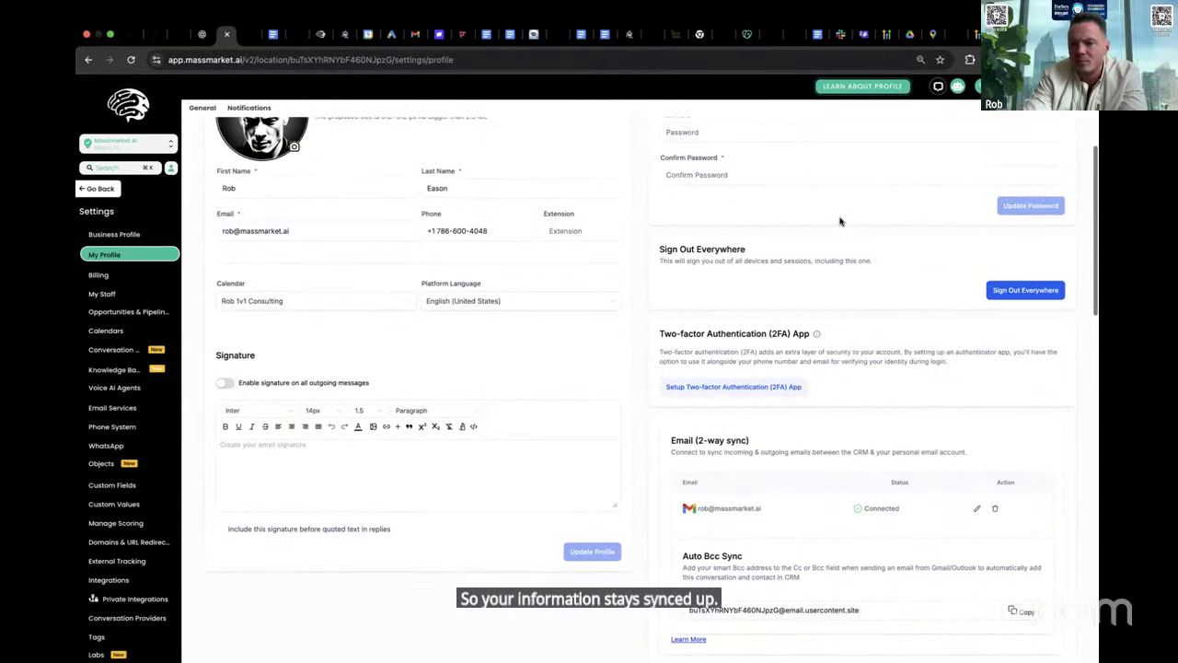
pyautogui.scroll(-2, 841, 214)
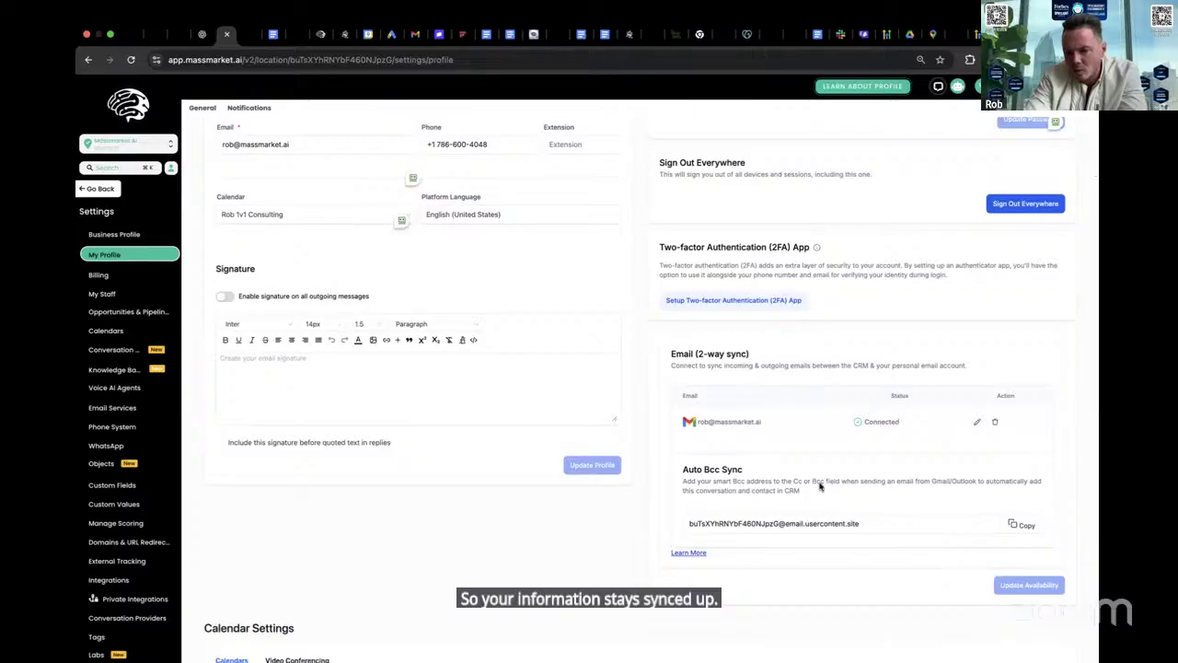